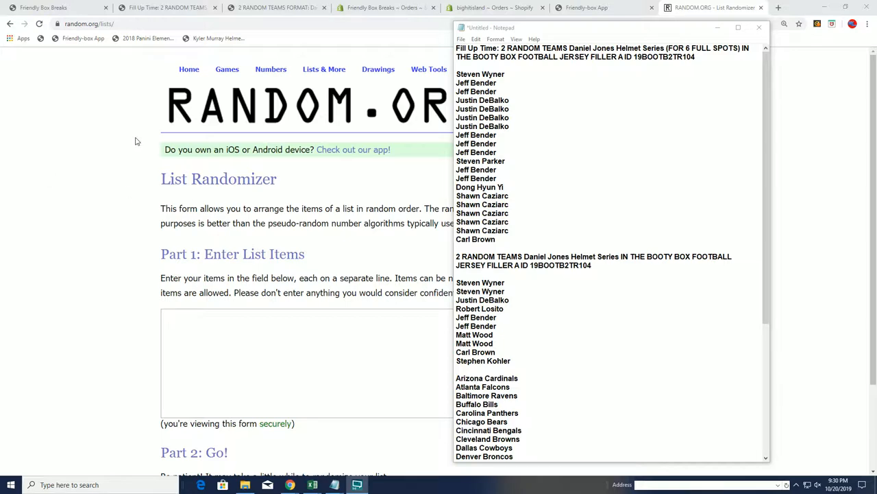
Paste the twenty owner names from Notepad into the List Randomizer box.
drag(496, 240, 457, 73)
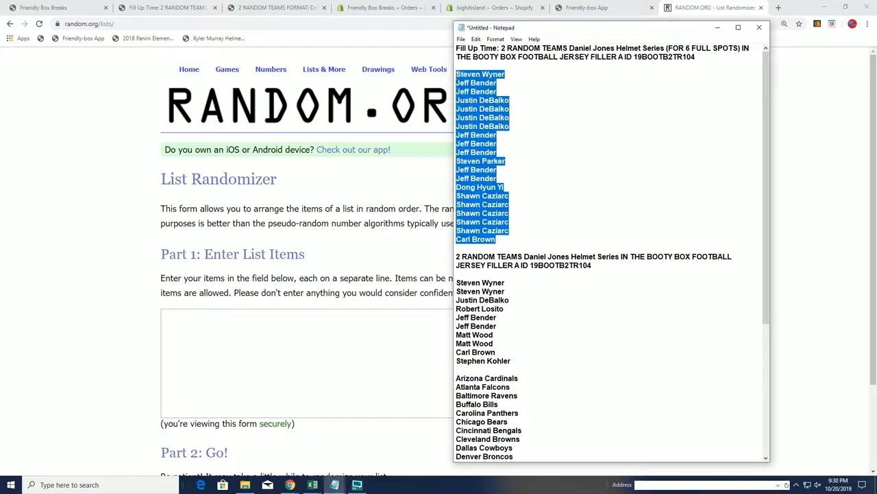
key(ctrl+c)
click(174, 390)
key(ctrl+v)
scroll(175, 390, down, 4)
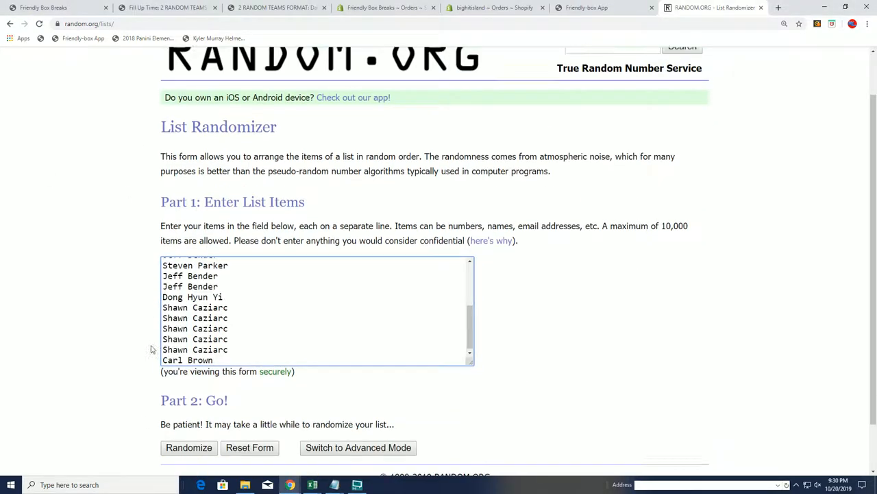
Randomize the name list seven times in a row.
click(185, 390)
scroll(185, 388, down, 4)
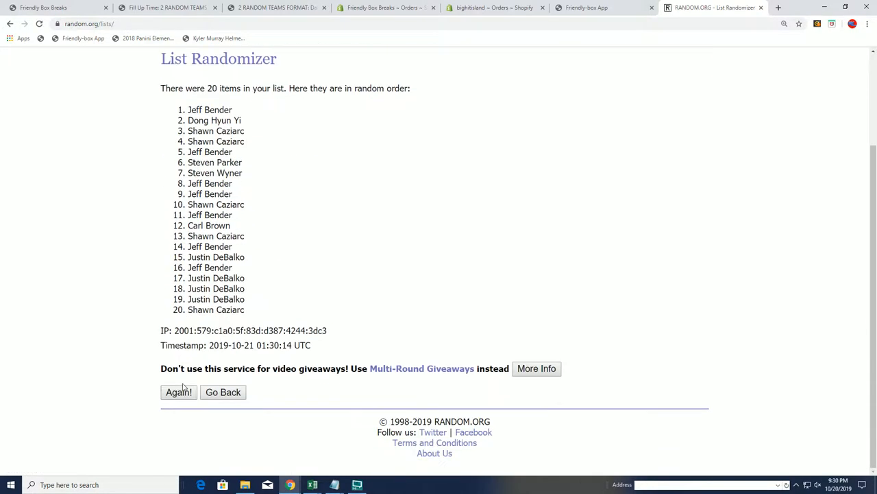
click(181, 389)
scroll(181, 388, down, 4)
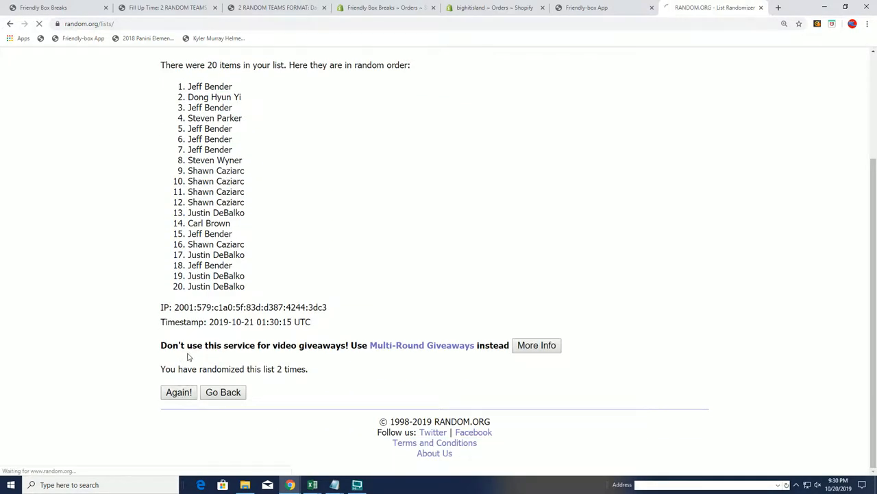
click(179, 391)
click(180, 392)
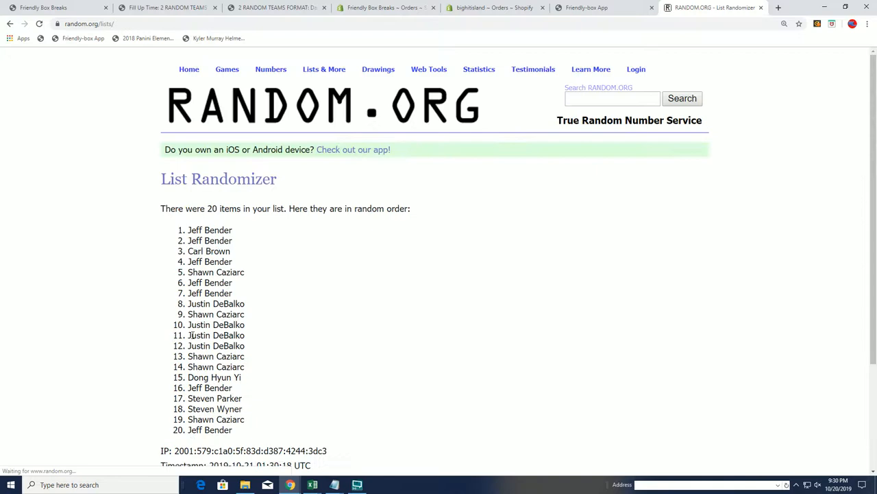
scroll(180, 392, down, 4)
click(179, 391)
scroll(180, 391, down, 4)
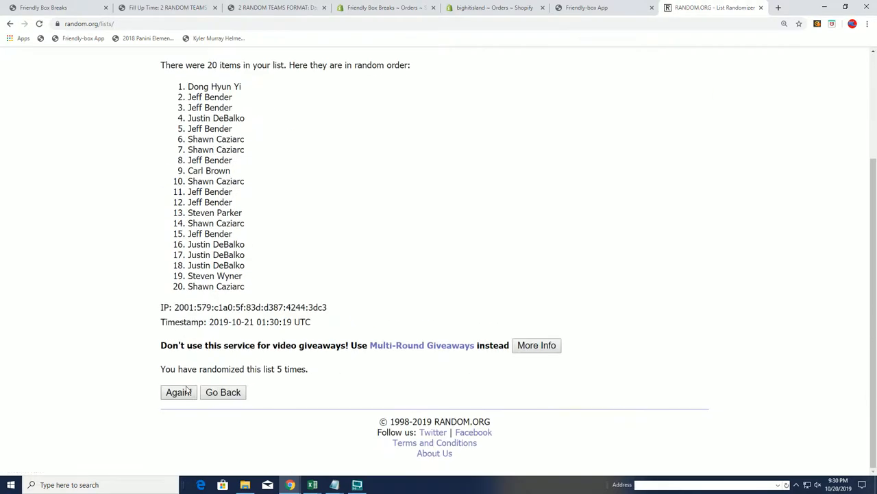
click(180, 391)
scroll(180, 391, down, 4)
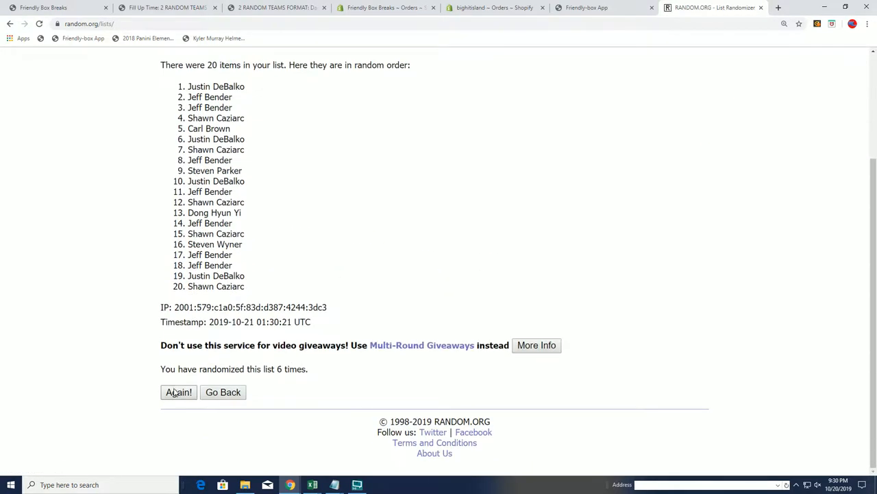
click(180, 391)
scroll(181, 370, down, 3)
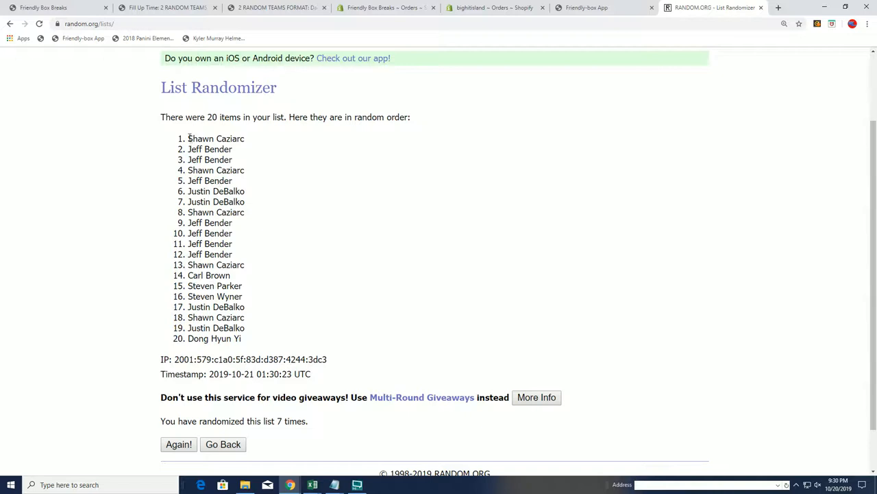
Copy the first six names of the final shuffled order.
drag(188, 137, 245, 192)
right_click(231, 194)
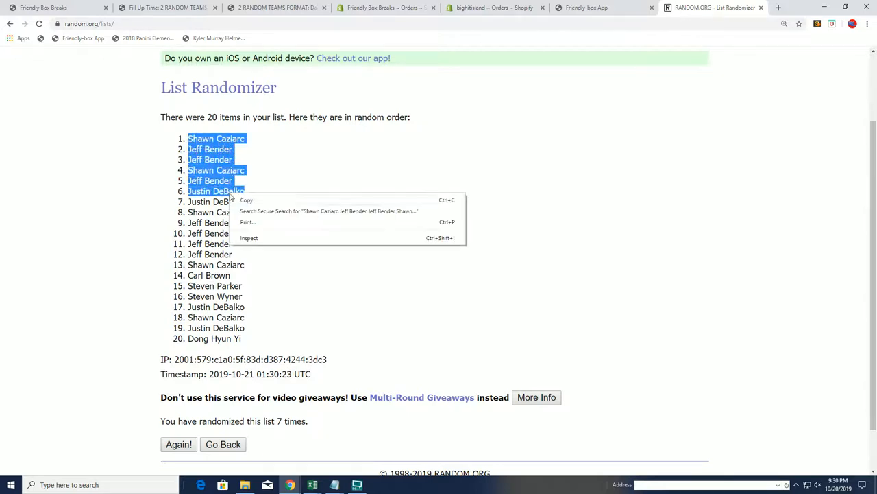
click(251, 201)
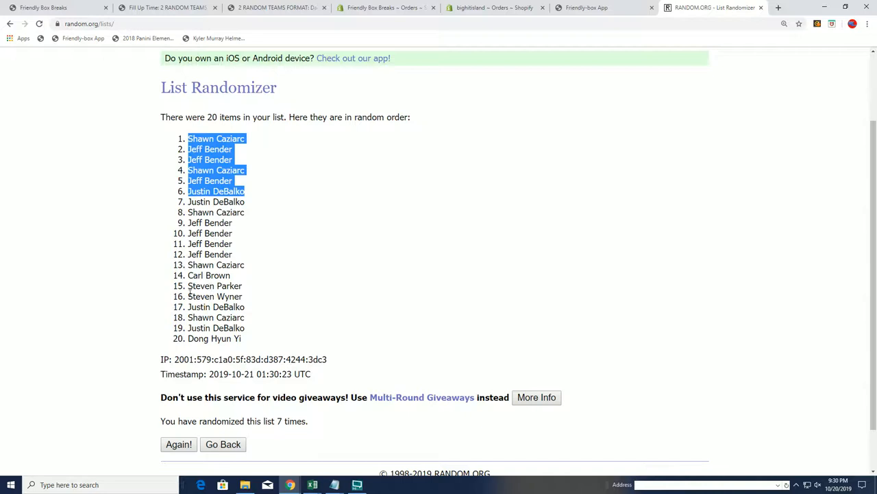
Paste the six winners atop the second list in Notepad.
click(336, 485)
click(384, 439)
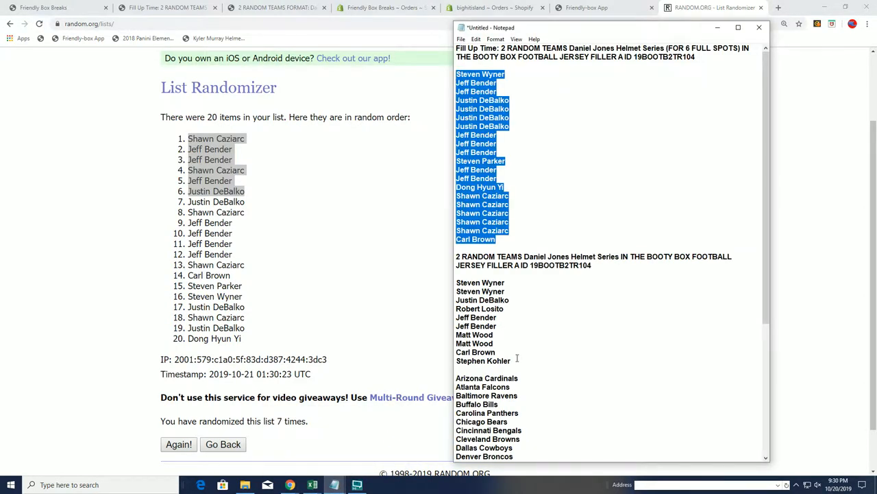
click(480, 273)
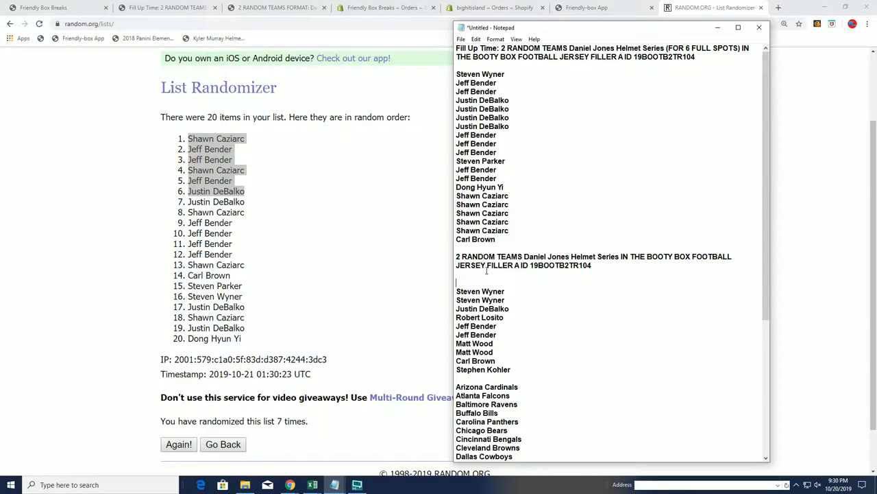
key(ctrl+v)
scroll(514, 240, down, 5)
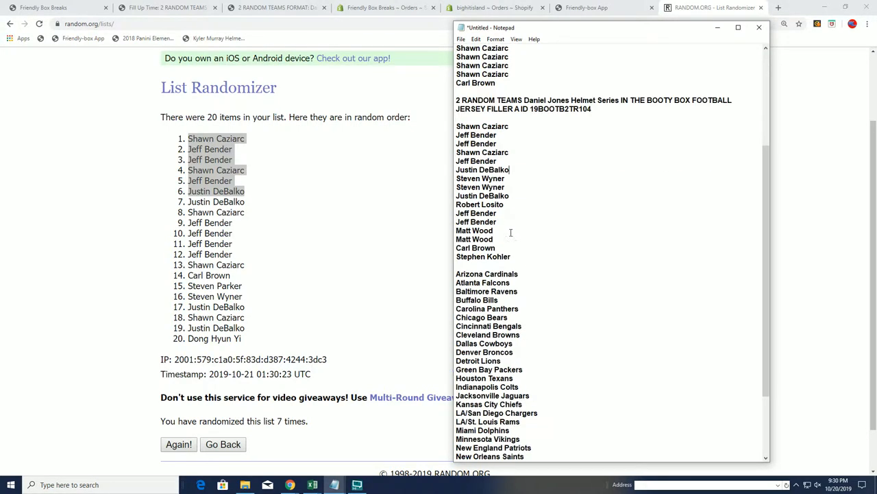
scroll(514, 239, down, 3)
scroll(521, 205, up, 3)
scroll(533, 154, up, 3)
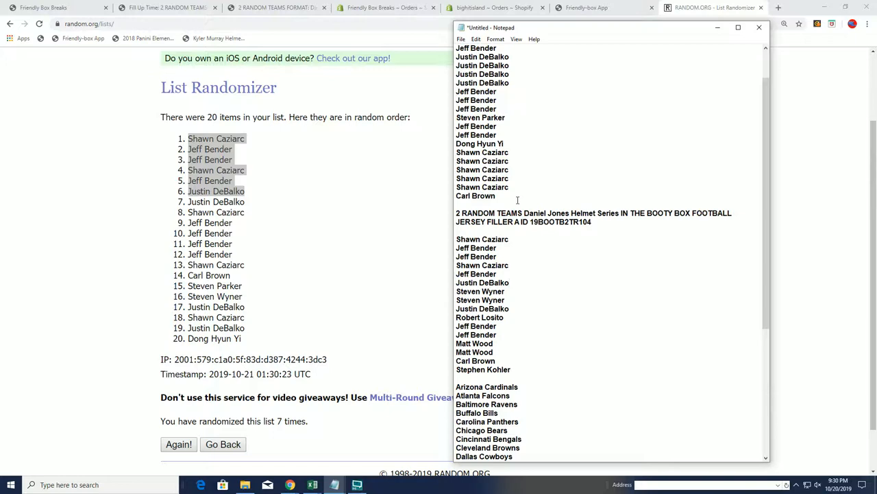
Record the six winners under a SPOT WINNERS heading and select the sixteen-name second list.
key(Return)
key(Return)
text(SPOT)
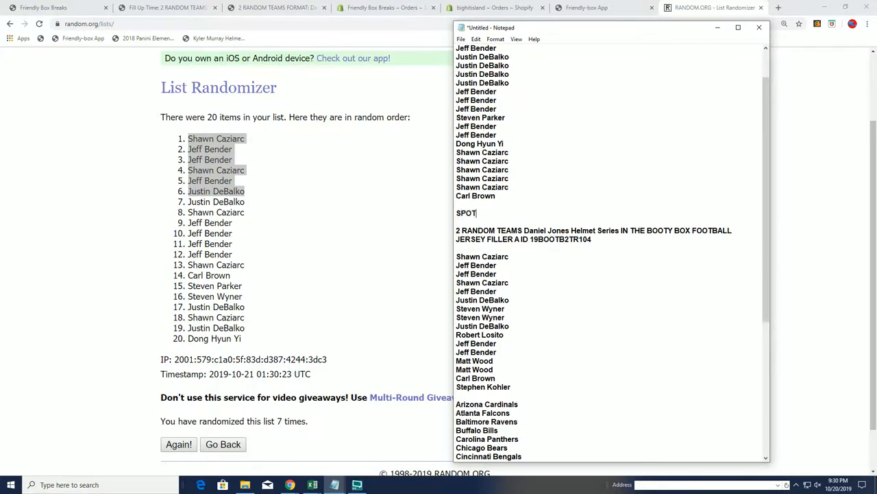
text( WINNINERS)
key(Return)
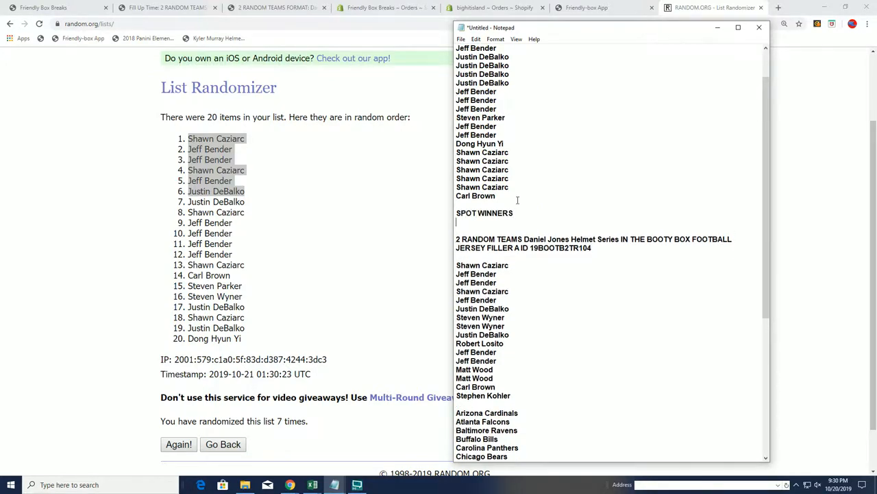
key(ctrl+v)
scroll(308, 240, down, 1)
scroll(583, 274, down, 4)
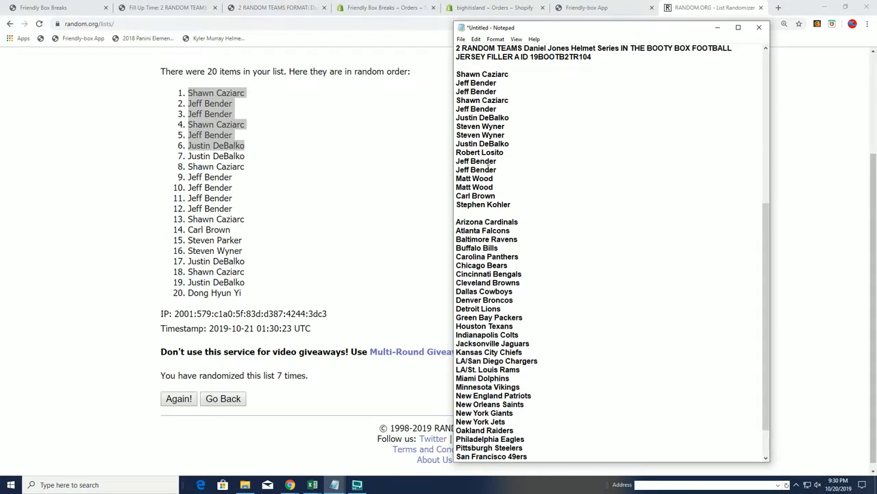
drag(515, 204, 456, 73)
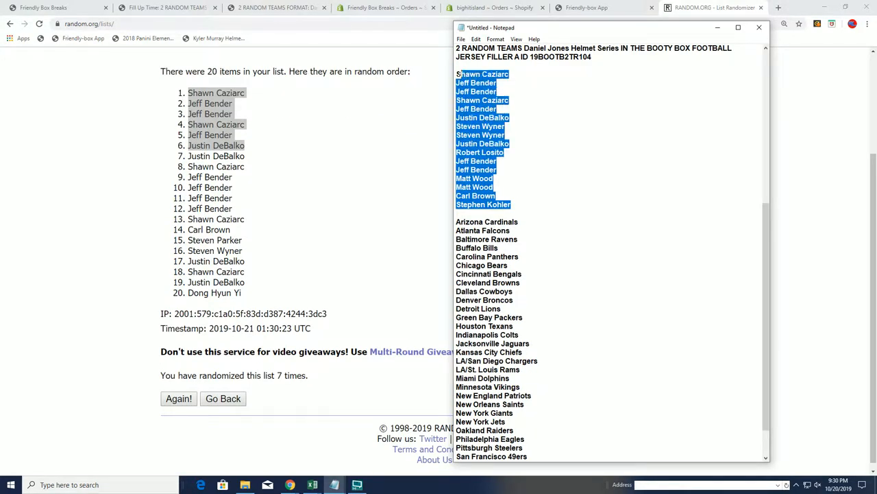
Paste the second list of names into a fresh List Randomizer form.
click(301, 180)
scroll(302, 180, up, 3)
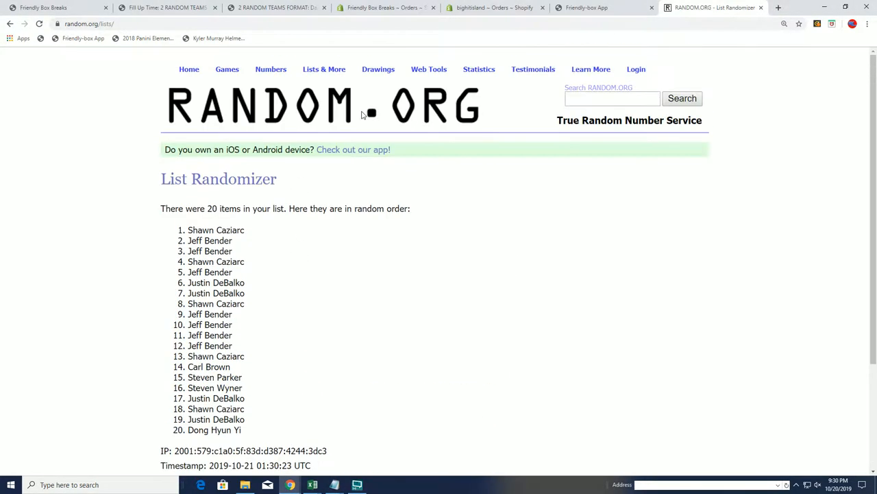
click(336, 83)
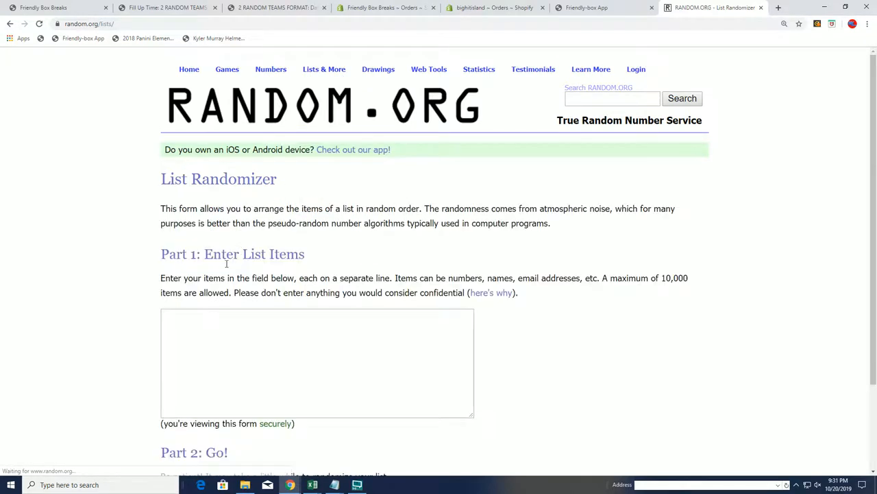
click(222, 325)
key(ctrl+v)
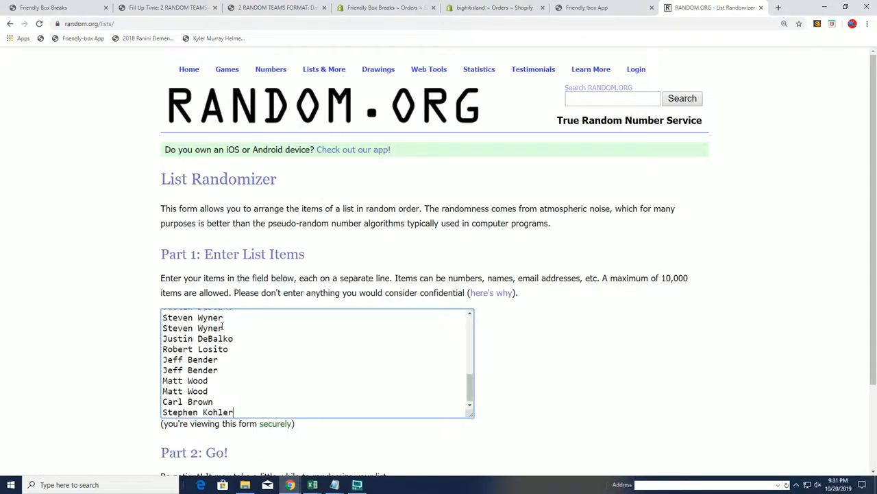
scroll(222, 326, down, 3)
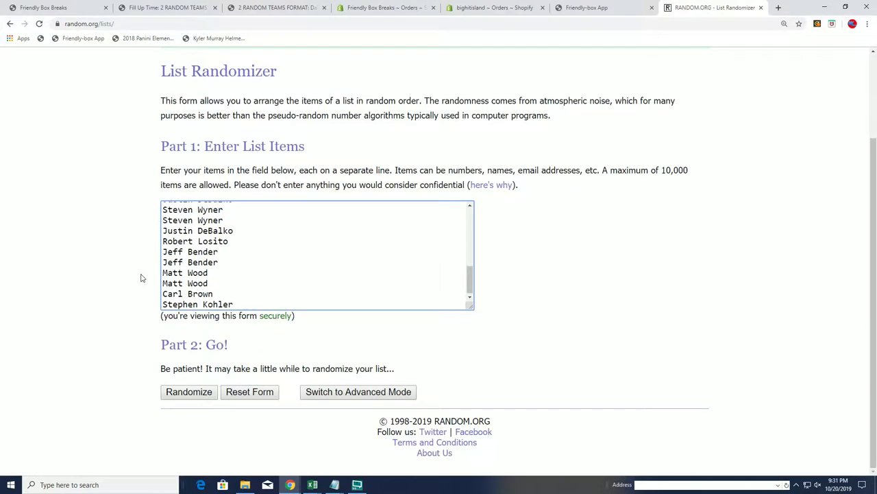
Randomize the owner names seven times.
click(184, 395)
scroll(186, 274, down, 5)
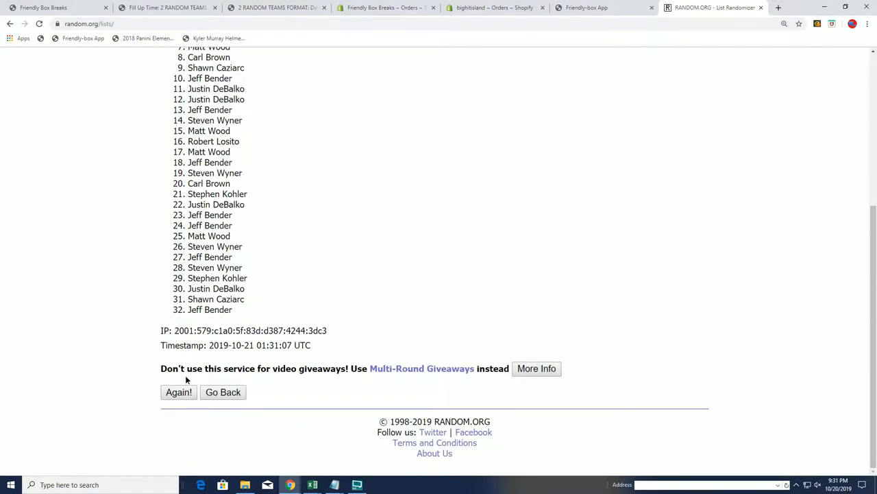
drag(185, 370, 192, 393)
click(180, 393)
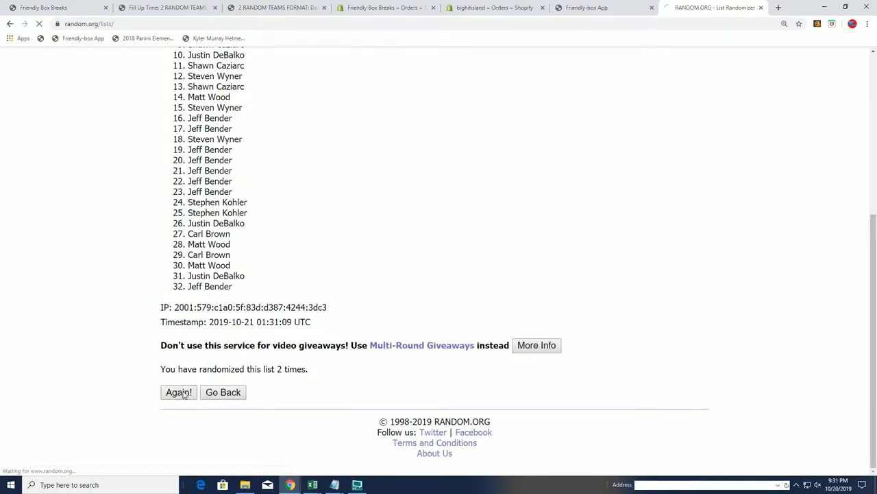
click(180, 392)
click(180, 392)
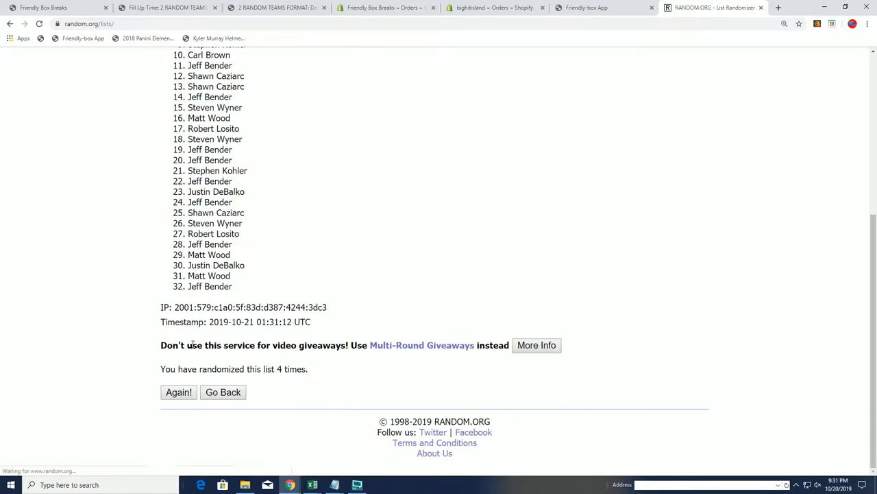
click(190, 393)
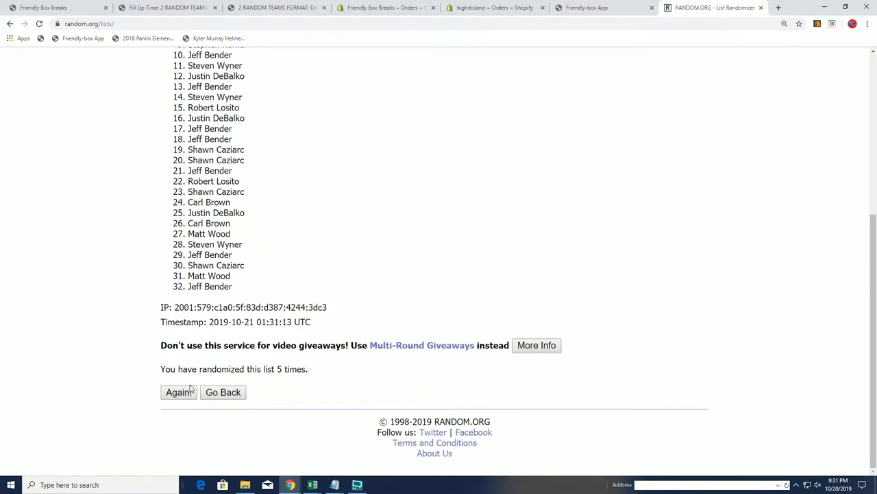
click(193, 393)
click(184, 392)
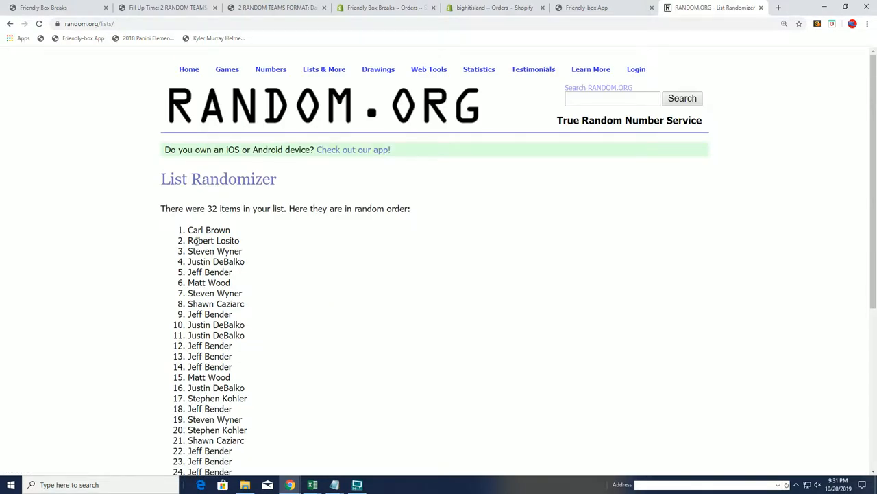
mouse_move(186, 230)
mouse_down()
mouse_move(263, 307)
mouse_move(245, 286)
mouse_up()
Copy the final shuffled owner names from the results.
right_click(227, 283)
click(239, 290)
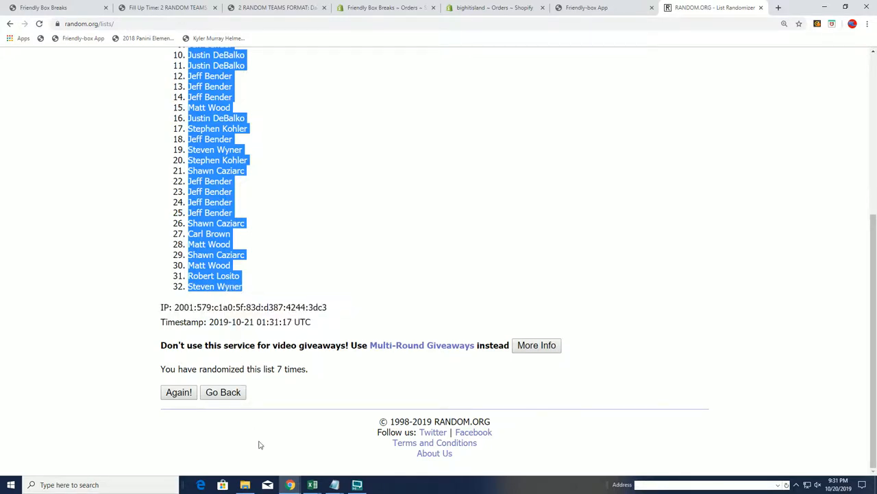
click(430, 432)
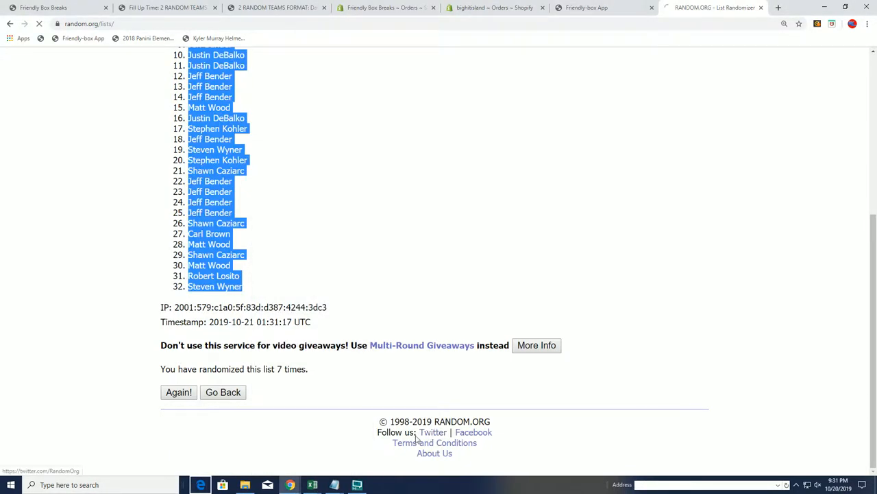
click(9, 23)
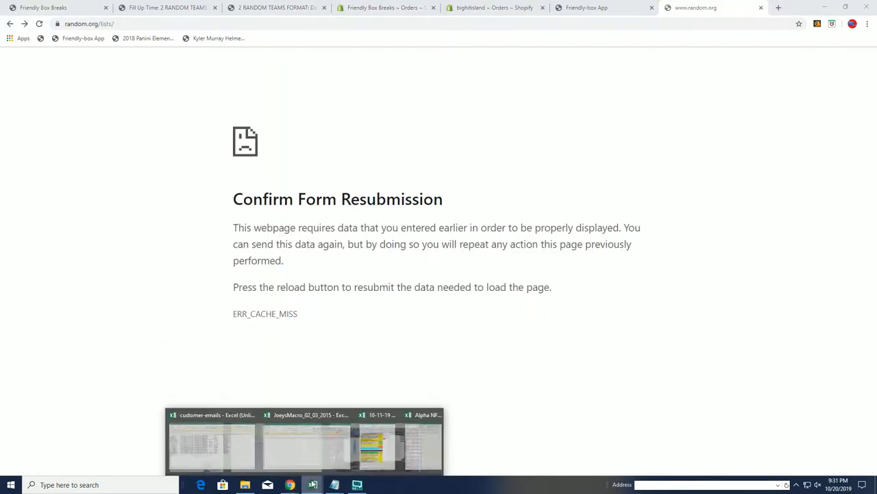
Paste the names as text into cell A2 of the Alpha NFL spreadsheet.
click(421, 446)
click(66, 121)
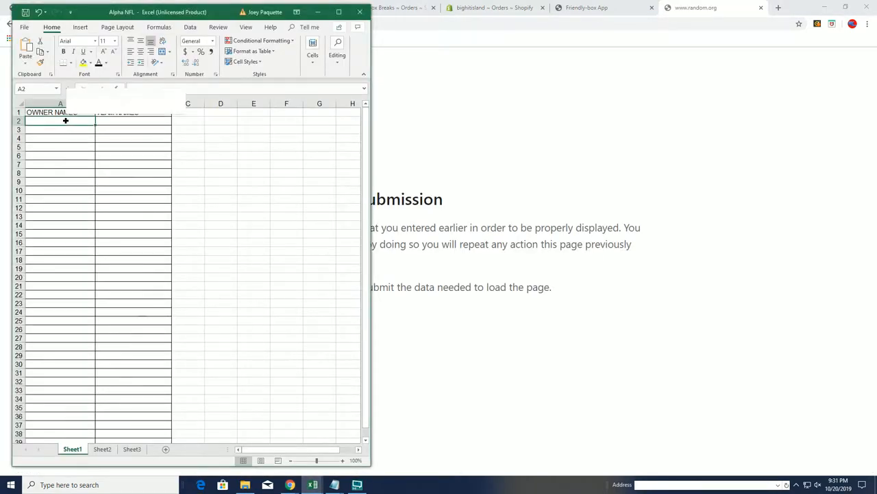
right_click(66, 121)
click(94, 172)
click(57, 124)
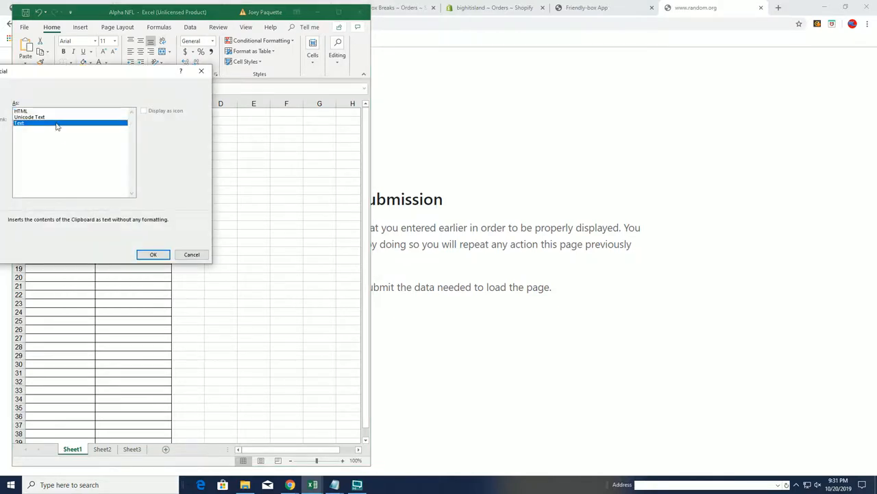
double_click(57, 126)
Reload the RANDOM.ORG home page and reopen the List Randomizer.
click(519, 130)
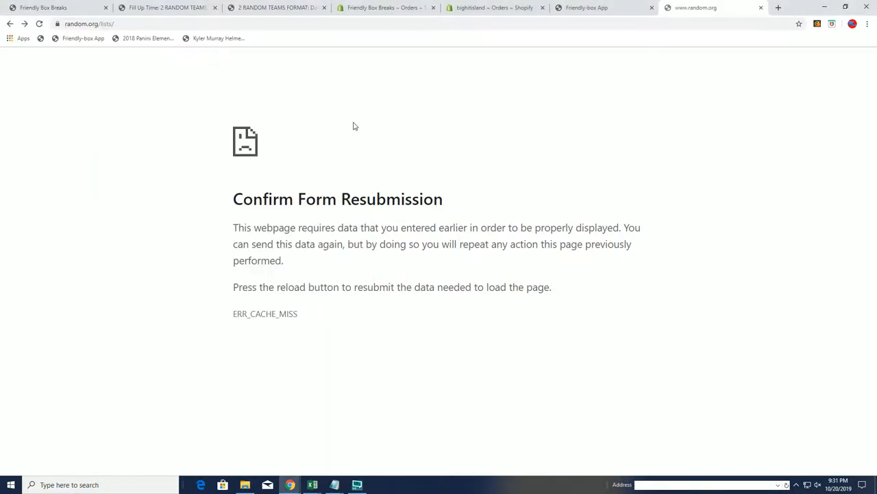
click(164, 25)
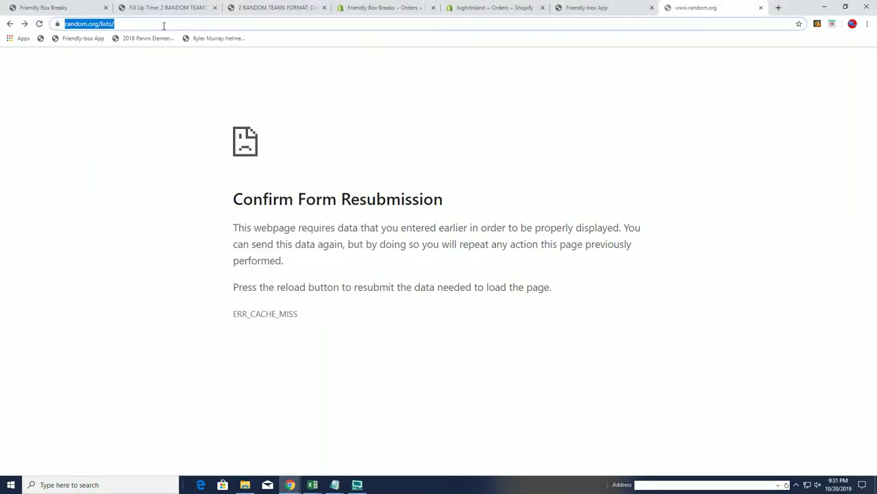
click(101, 24)
double_click(141, 24)
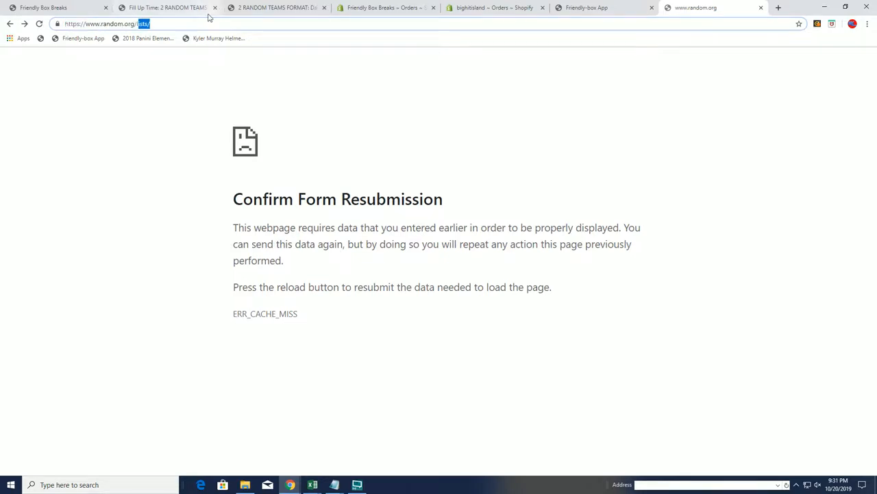
key(BackSpace)
key(Return)
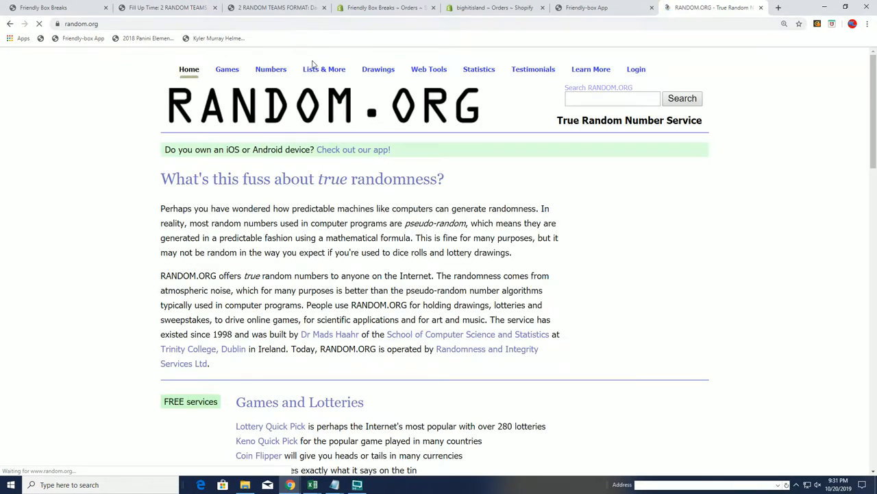
click(324, 70)
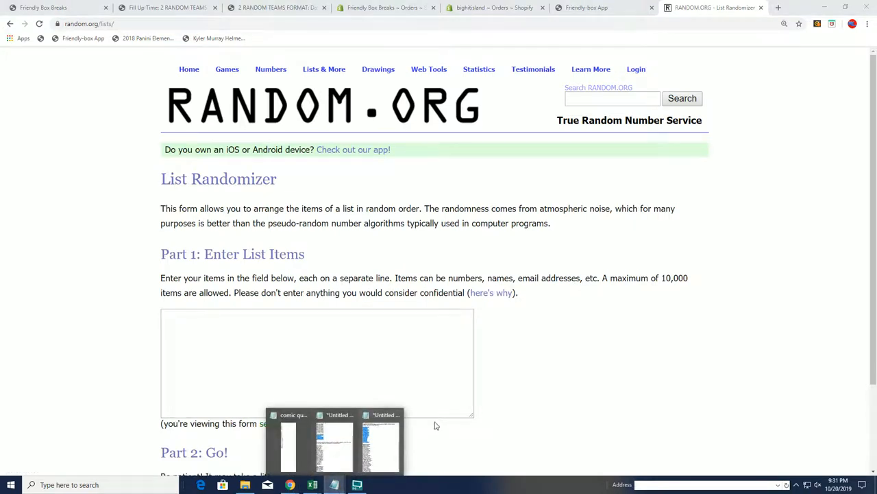
Paste the 32 team names, Arizona Cardinals to Washington Redskins, from Notepad into the form.
click(334, 445)
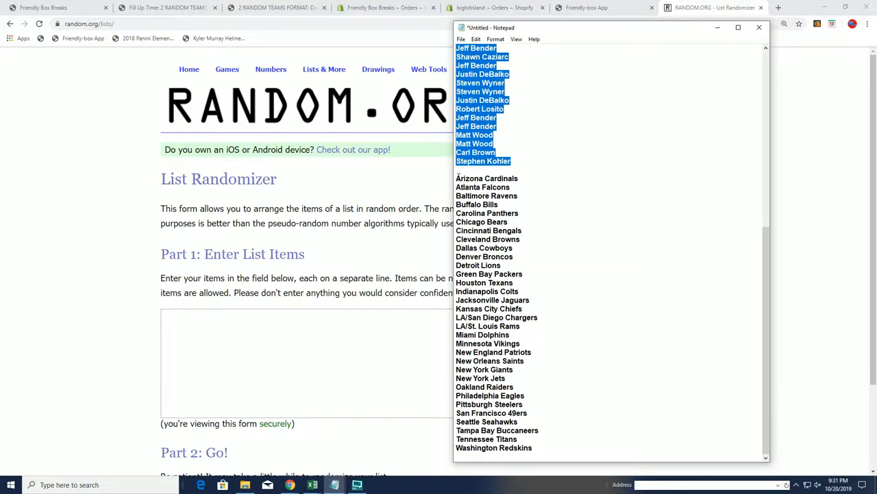
drag(456, 178, 537, 446)
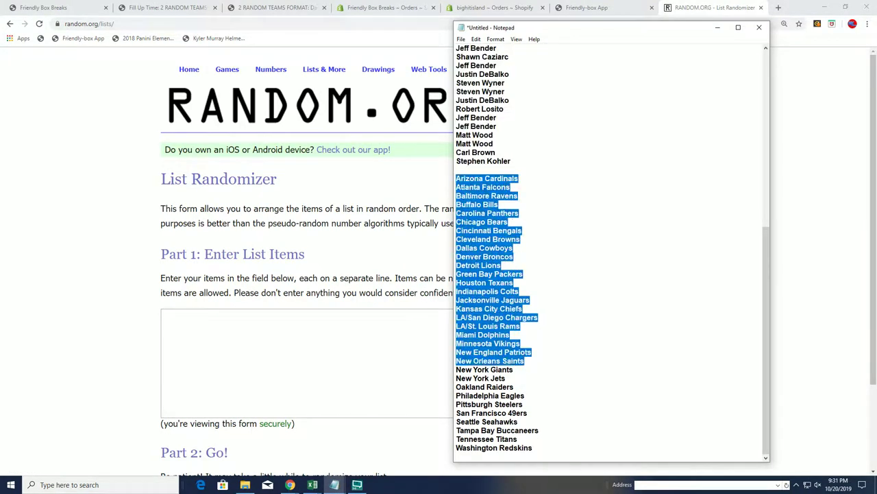
key(ctrl+c)
click(320, 411)
key(ctrl+v)
scroll(274, 343, down, 3)
Randomize the team list seven times and select the final order.
click(180, 394)
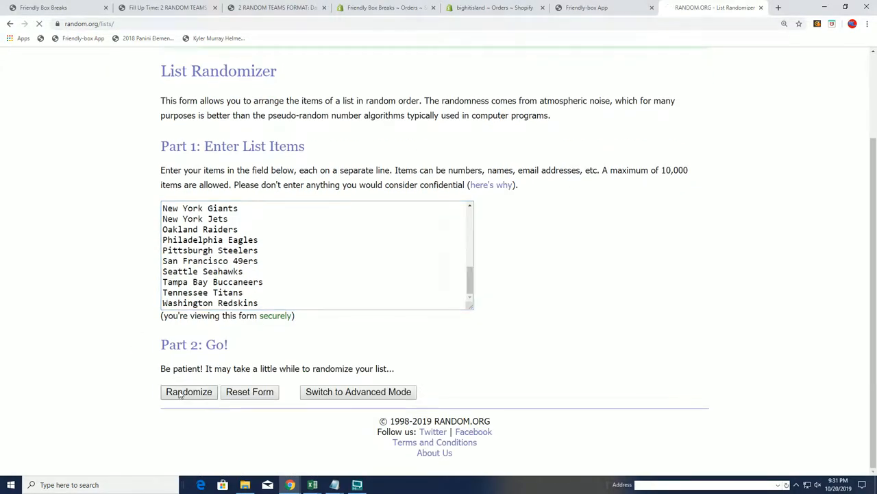
scroll(180, 394, down, 5)
click(178, 391)
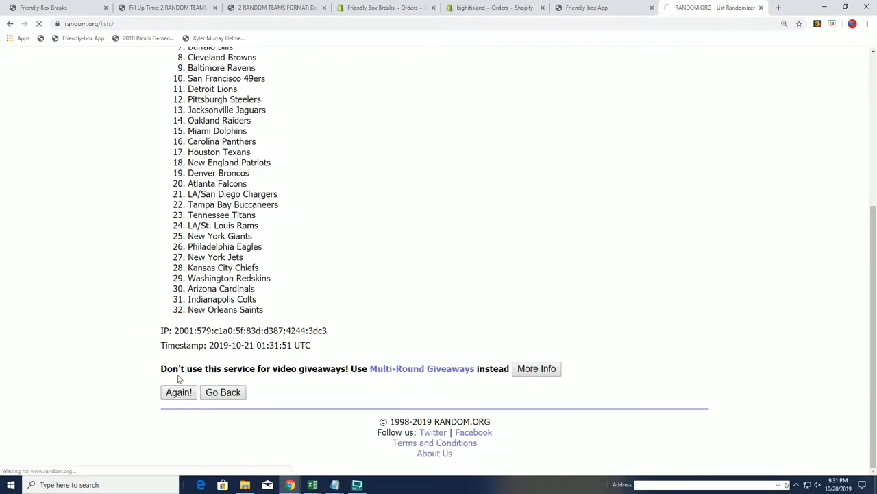
click(178, 392)
scroll(178, 391, down, 5)
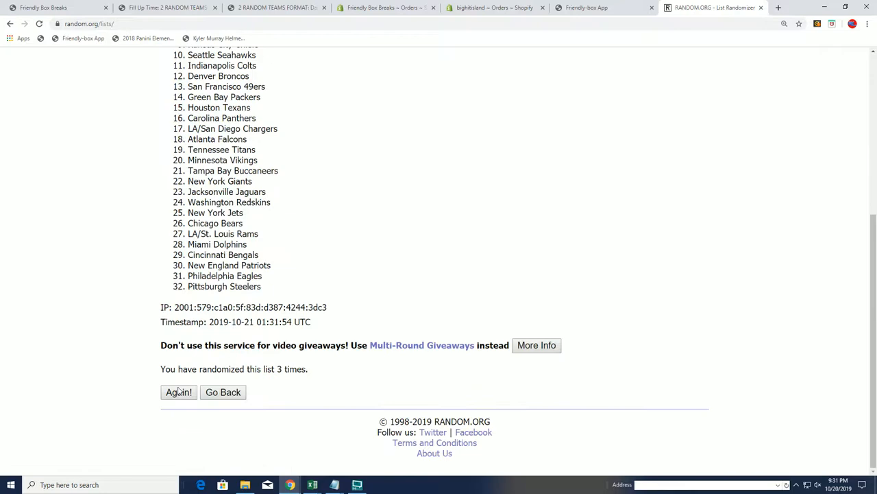
click(177, 394)
scroll(178, 392, down, 5)
click(178, 391)
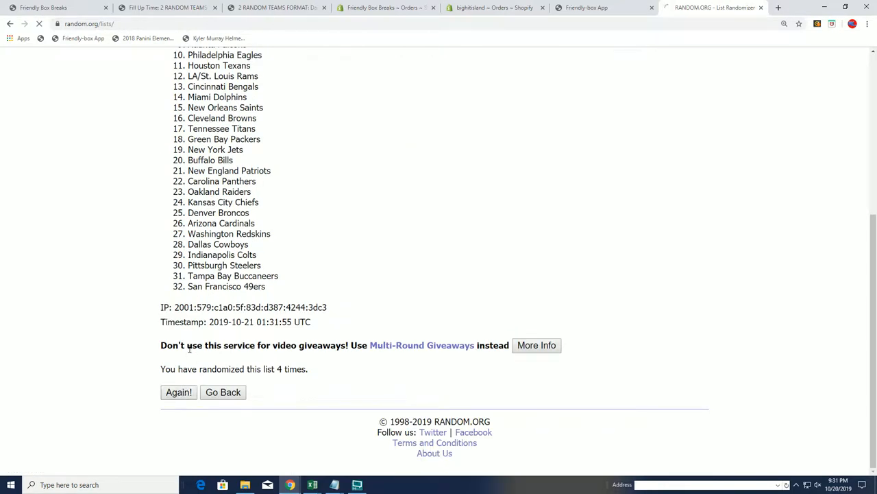
click(176, 393)
scroll(176, 398, down, 5)
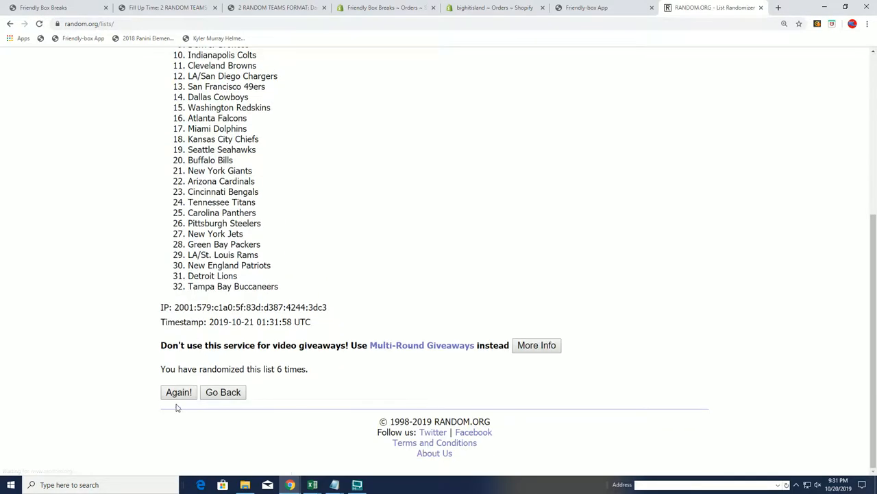
click(178, 391)
mouse_move(188, 229)
mouse_down()
mouse_move(206, 251)
mouse_move(303, 283)
mouse_up()
scroll(274, 274, down, 5)
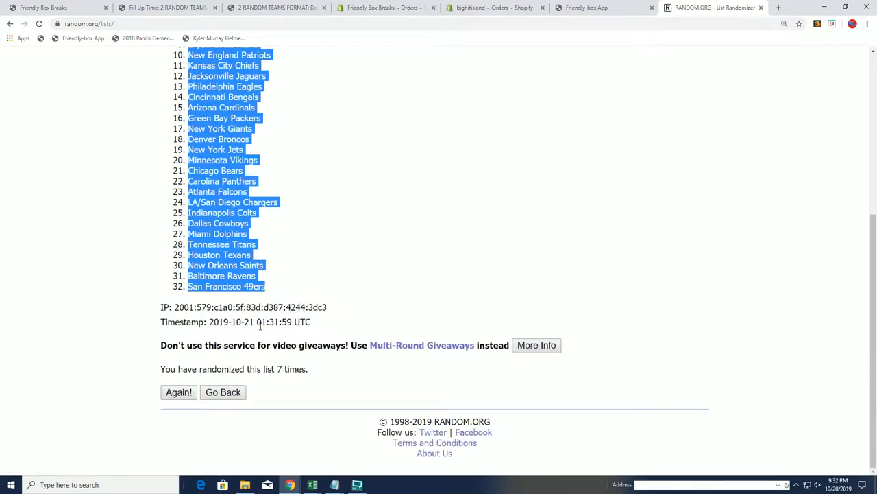
Paste the shuffled teams as text into column B starting at B2.
click(312, 485)
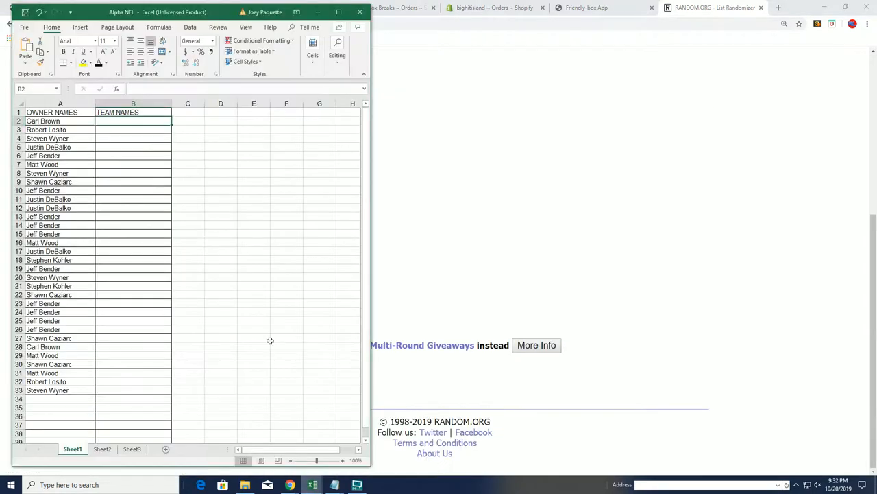
right_click(141, 124)
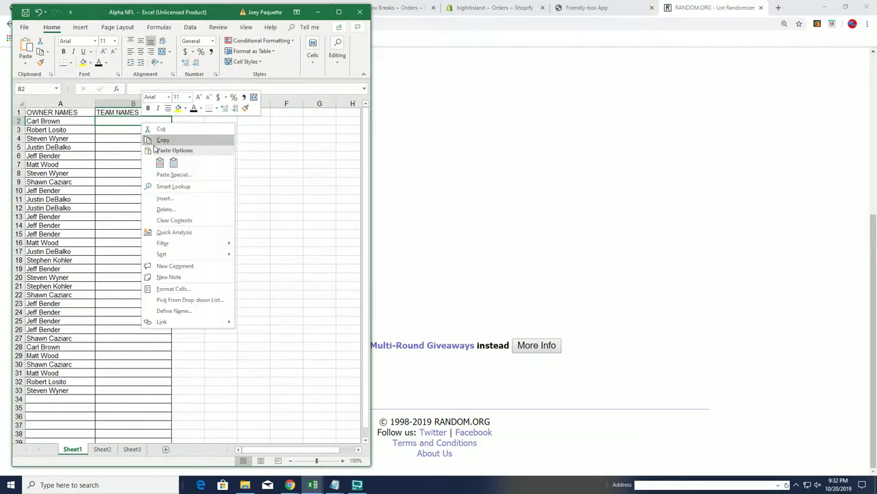
click(171, 175)
double_click(144, 122)
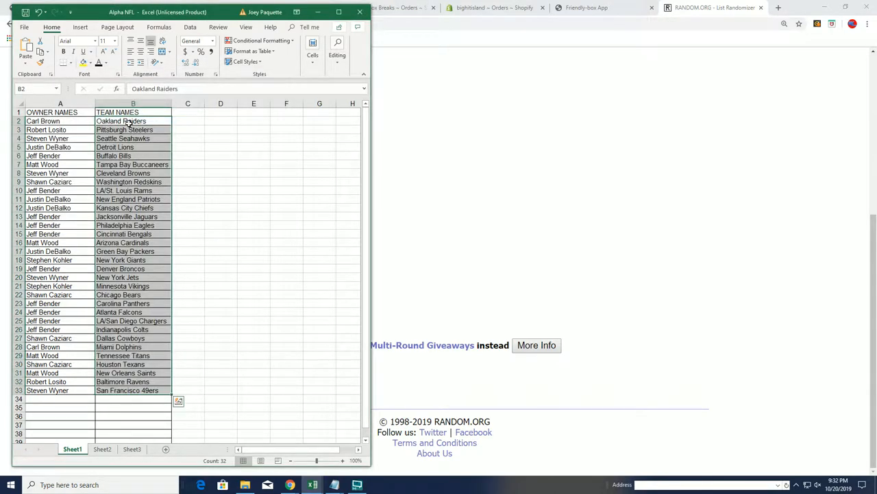
Sort the owner–team table A1:B33 alphabetically A to Z by team.
drag(133, 390, 81, 102)
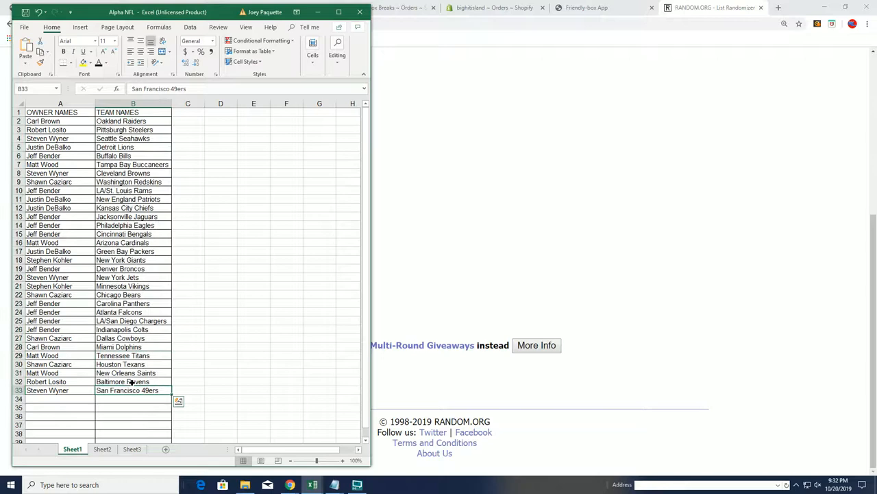
right_click(86, 143)
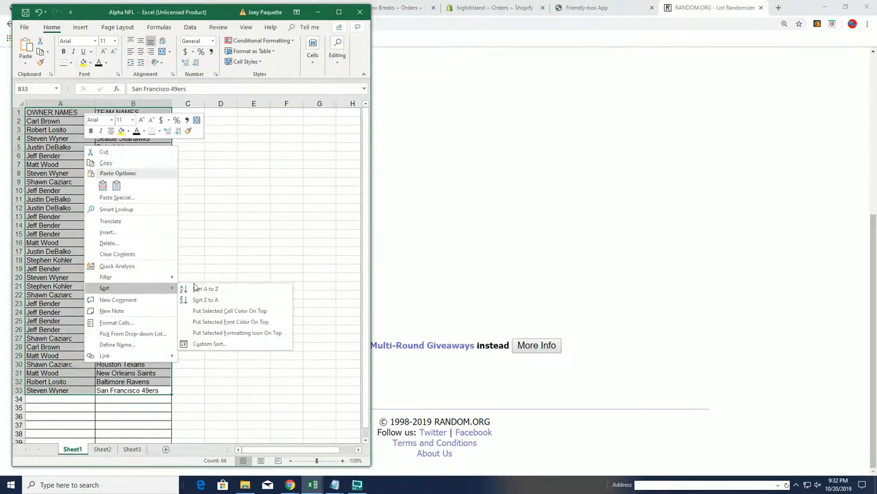
click(206, 288)
click(220, 234)
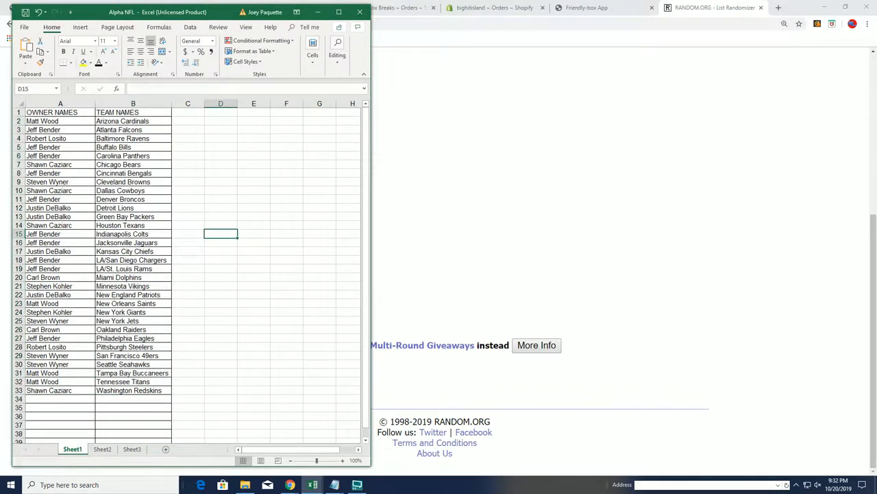
key(alt+Tab)
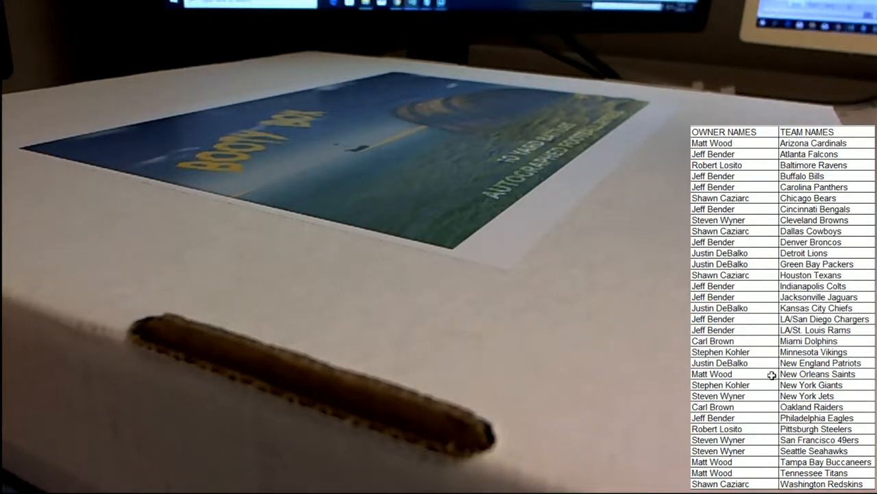
click(766, 416)
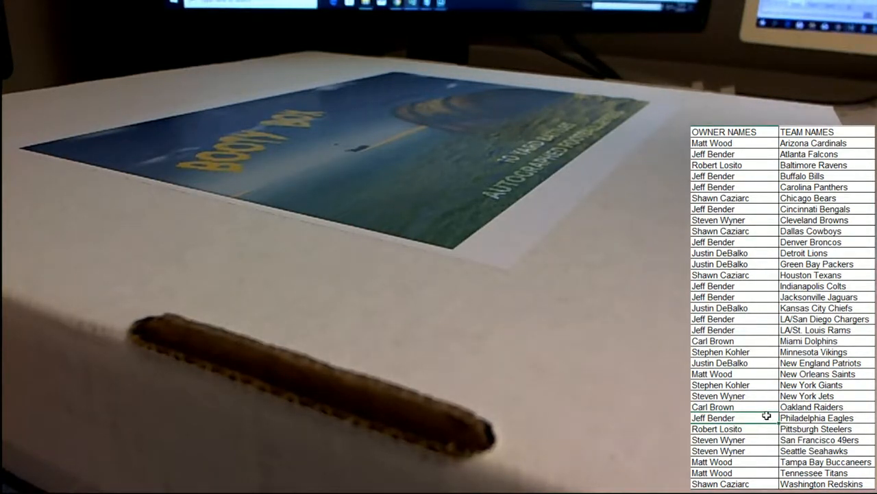
text(Shawn Caziarc)
key(Return)
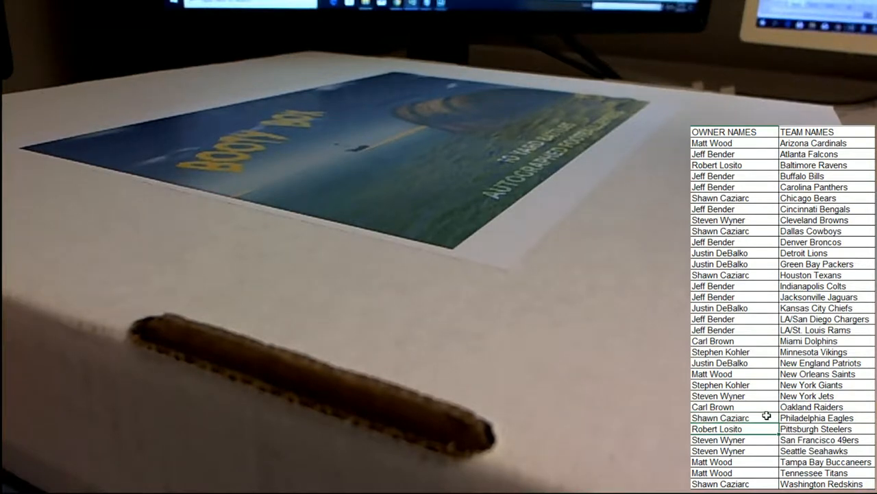
key(Up)
key(Up)
key(Up)
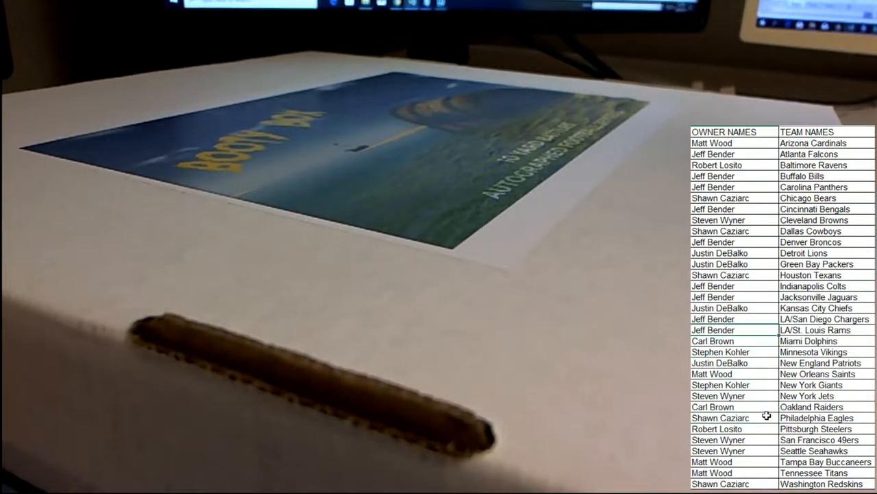
text(Shawn Caziarc)
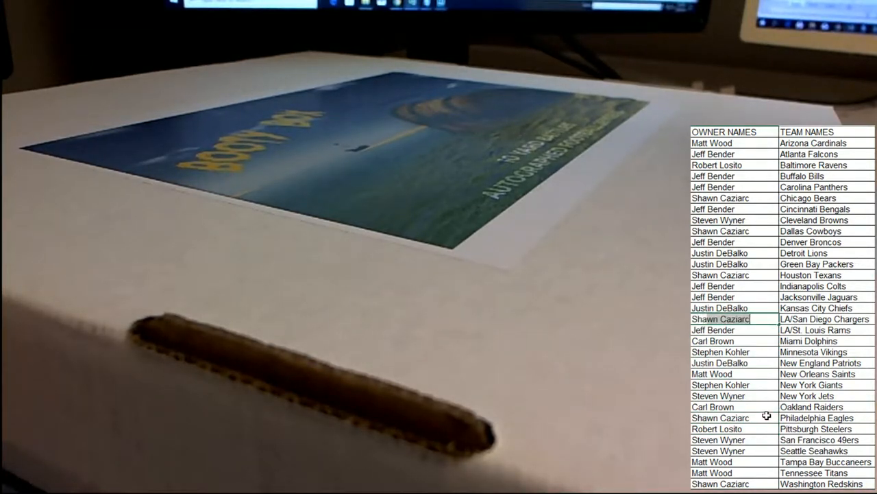
key(Up)
key(Up)
key(Up)
key(Up)
key(Up)
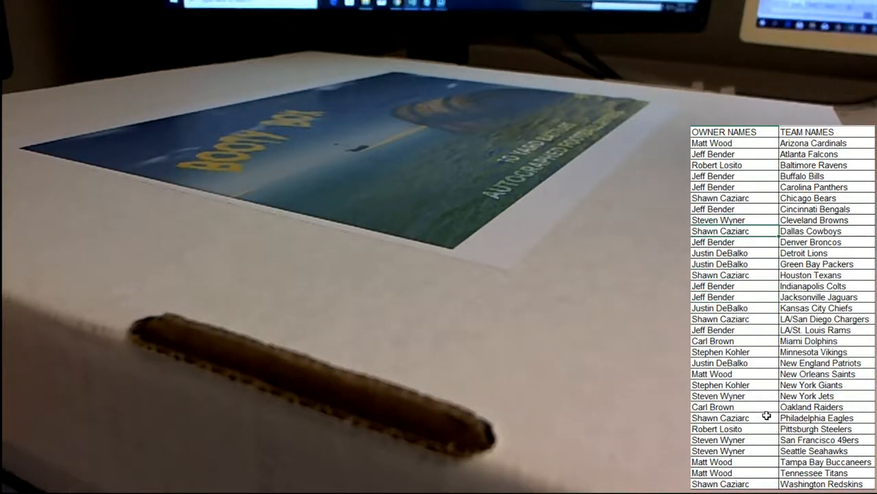
text(Jeff Bender)
key(Return)
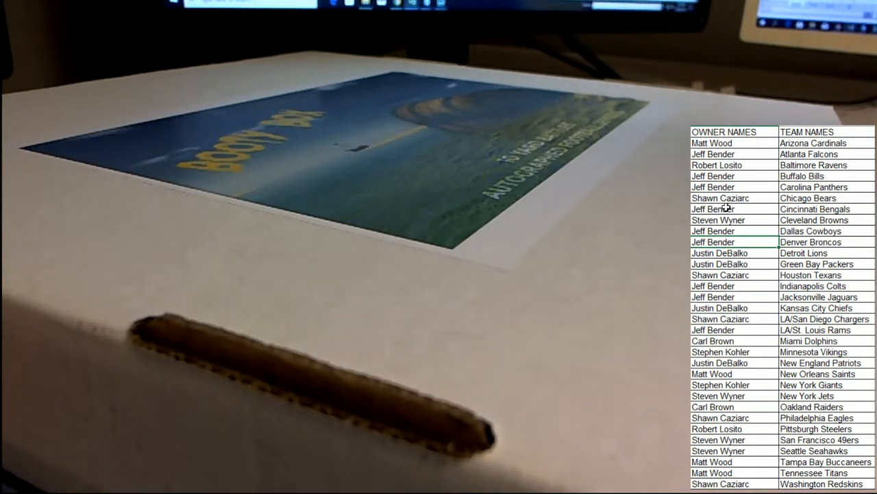
click(747, 187)
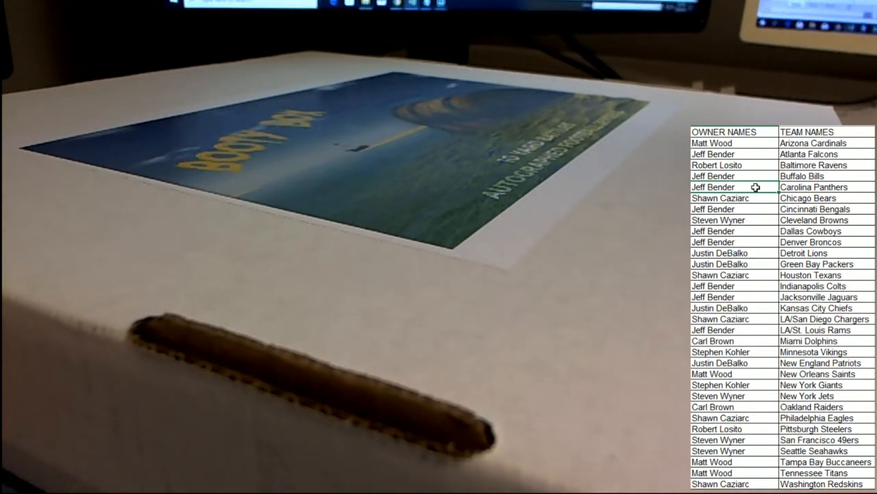
text(Justin DeBalko)
key(Return)
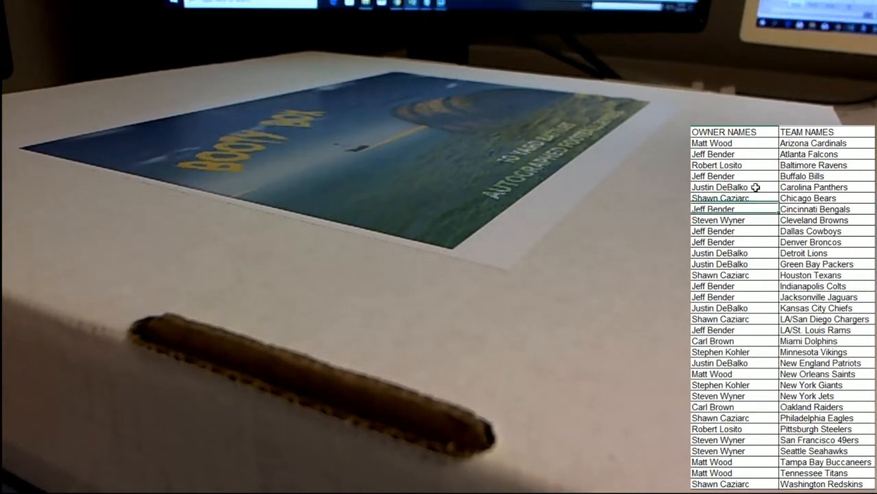
key(Down)
key(Down)
key(Down)
key(Down)
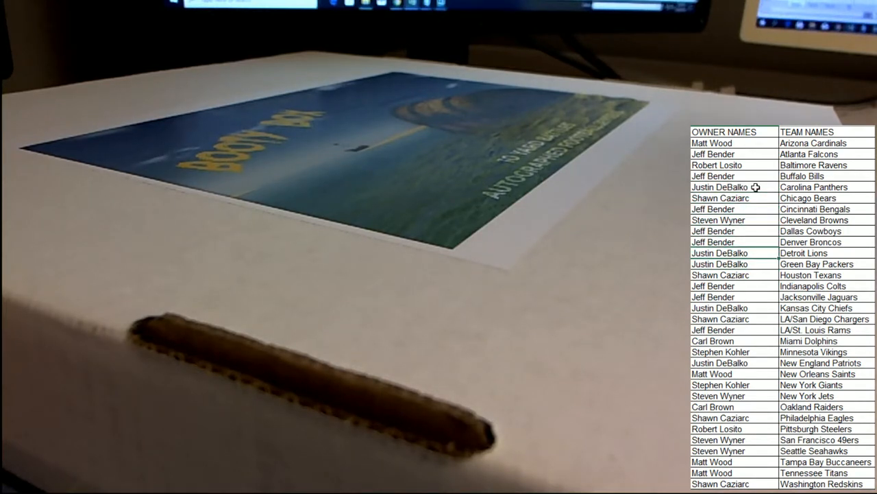
text(Jeff Bender)
Confirm Jeff Bender as the Detroit Lions owner.
key(Return)
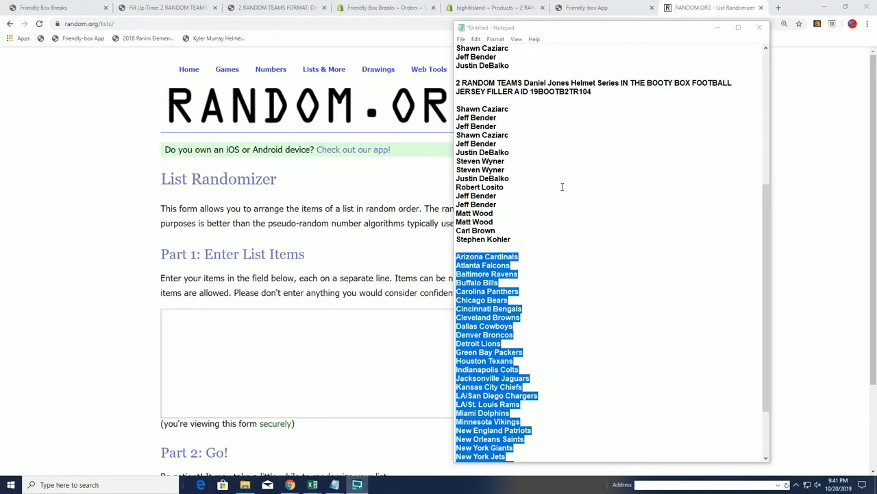
mouse_move(513, 240)
mouse_down()
mouse_move(478, 135)
mouse_move(449, 125)
mouse_up()
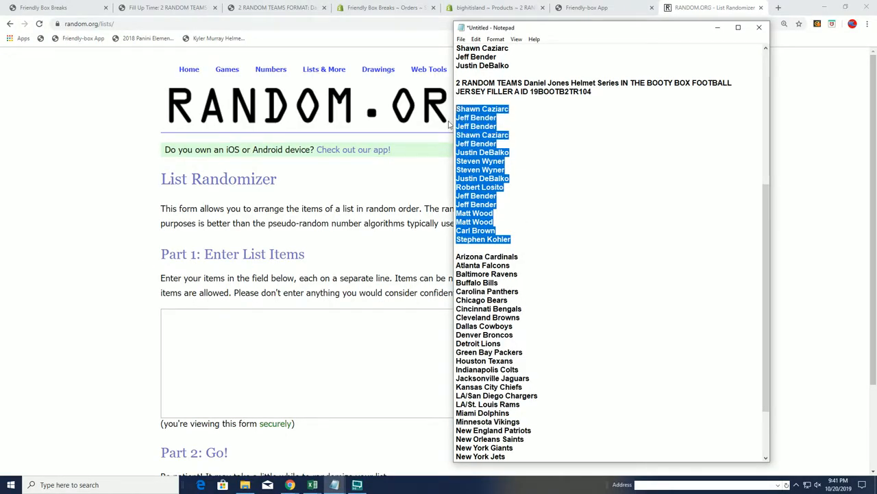
key(ctrl+c)
click(244, 322)
key(ctrl+v)
scroll(240, 340, down, 3)
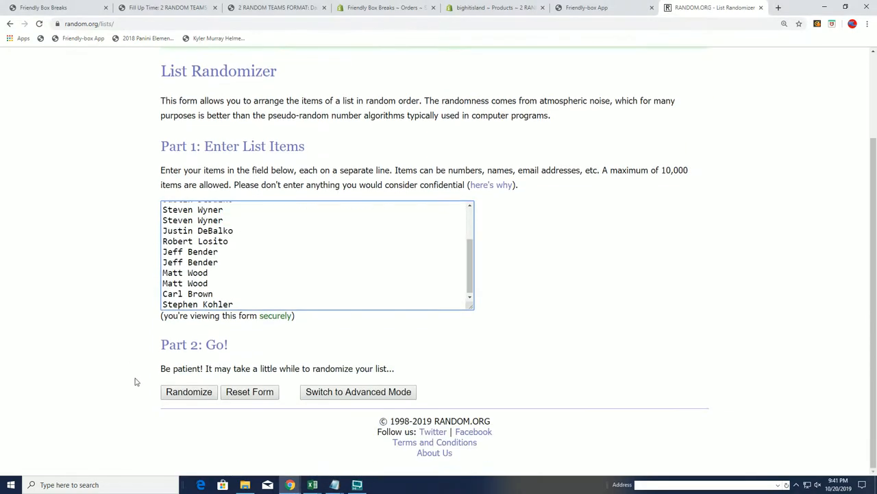
click(188, 392)
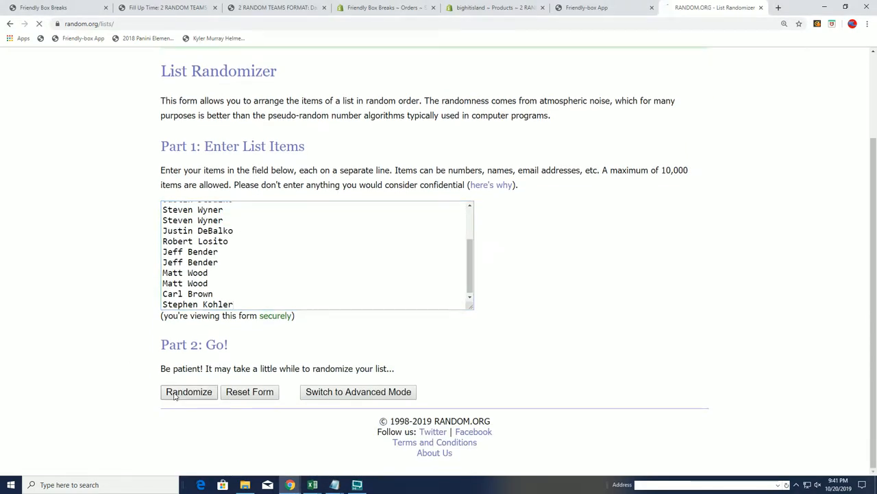
click(177, 394)
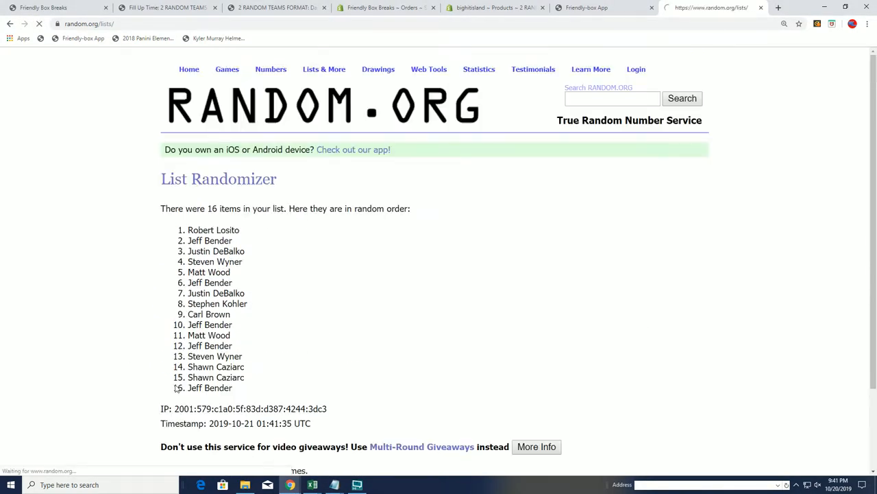
click(177, 392)
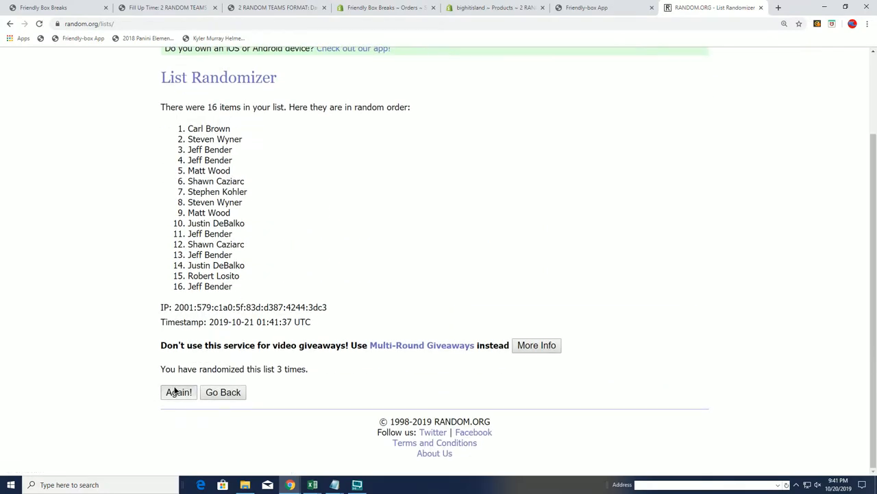
click(178, 391)
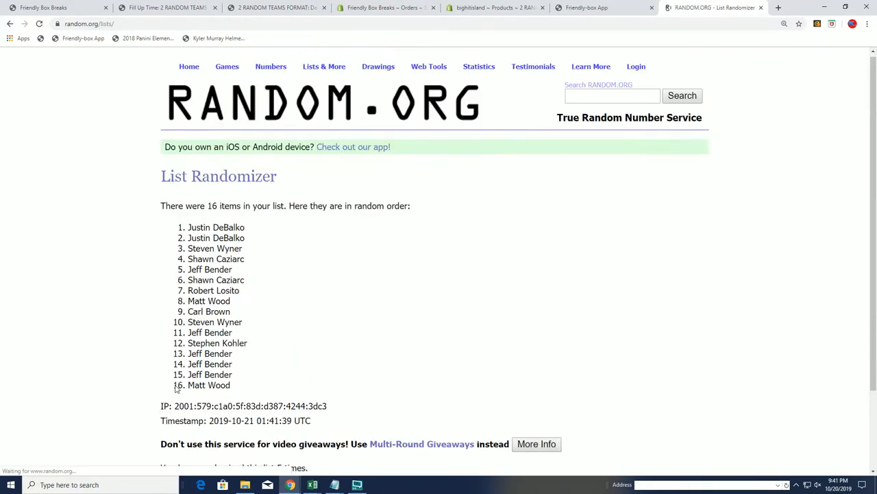
click(177, 393)
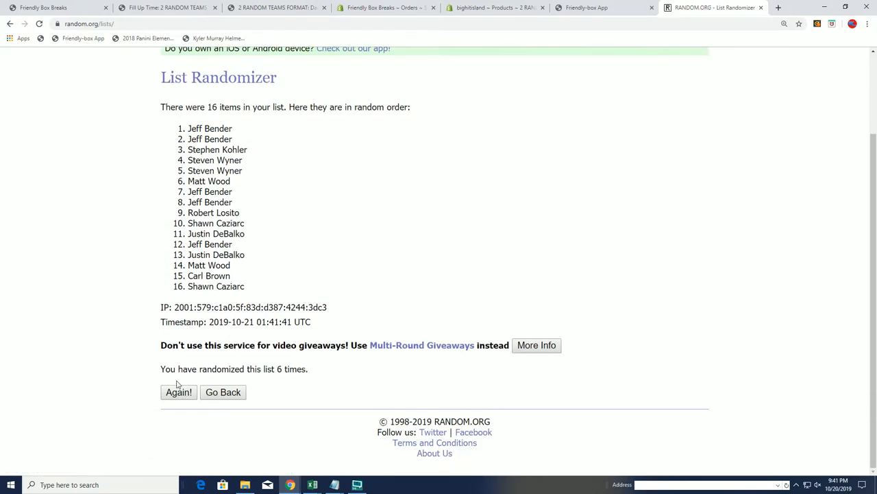
click(177, 392)
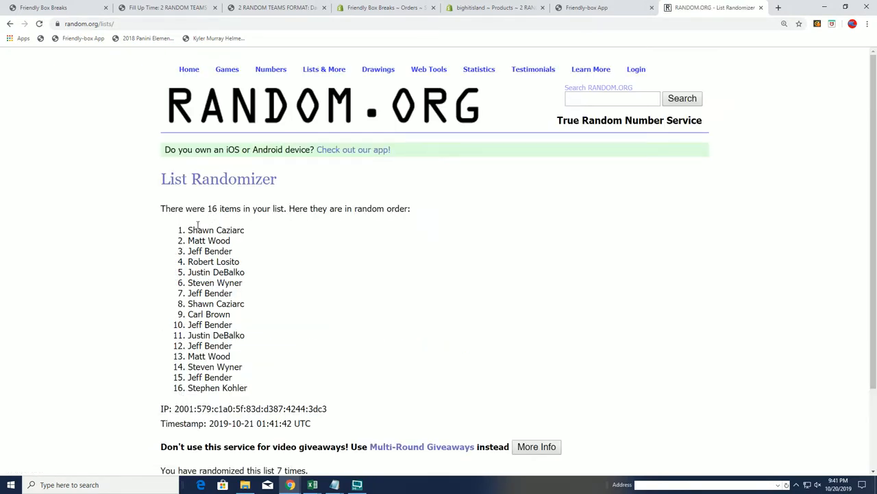
drag(189, 229, 237, 229)
click(250, 228)
Paste the sixteen owner names into a fresh List Randomizer form.
click(322, 84)
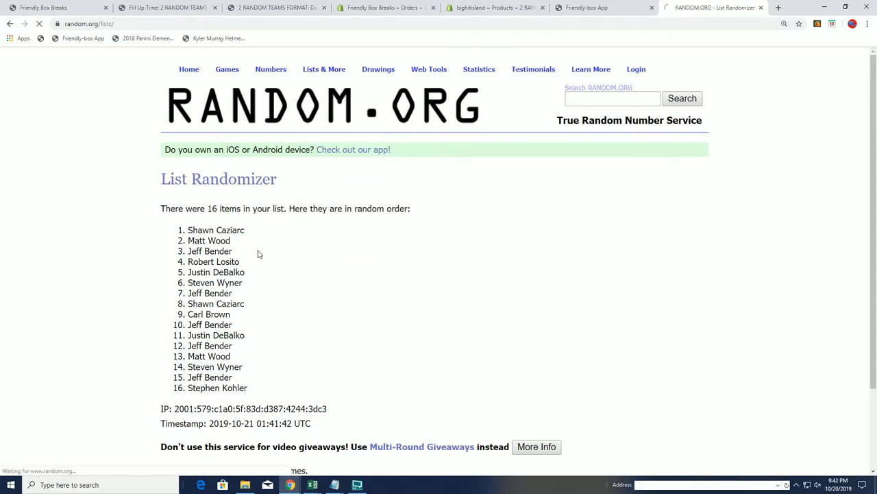
click(227, 343)
key(ctrl+v)
scroll(226, 342, down, 1)
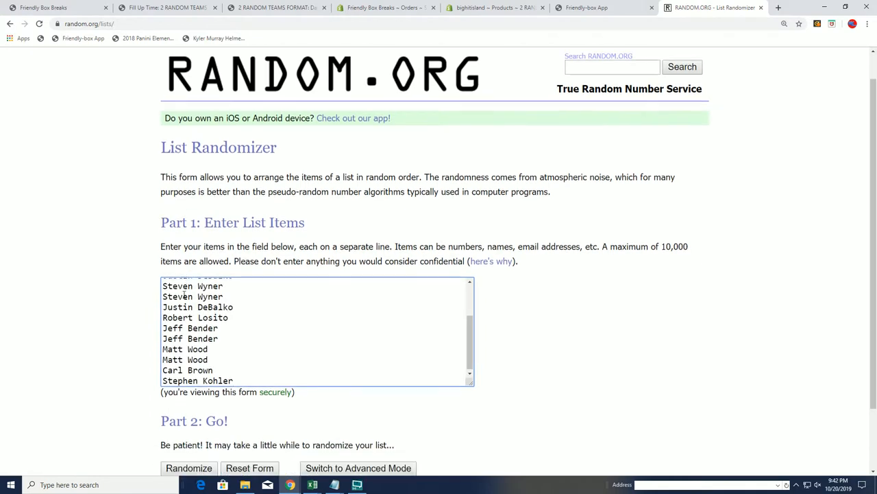
scroll(185, 295, down, 1)
click(189, 426)
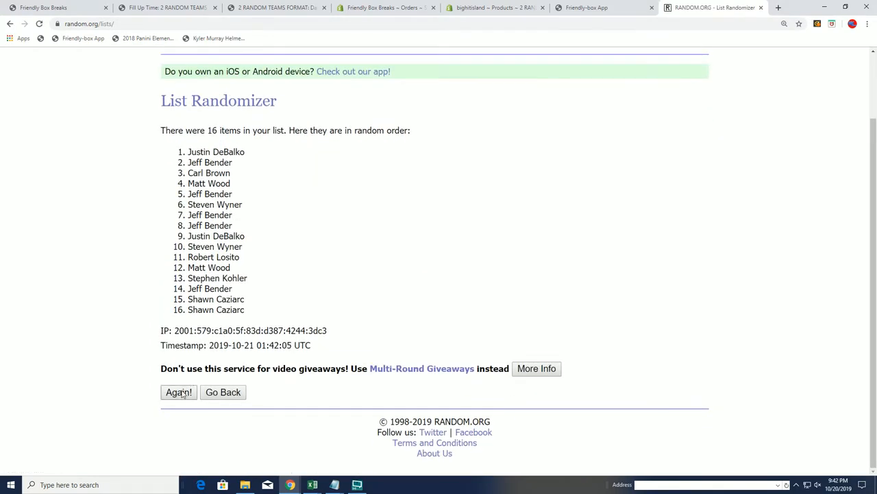
click(180, 393)
click(185, 394)
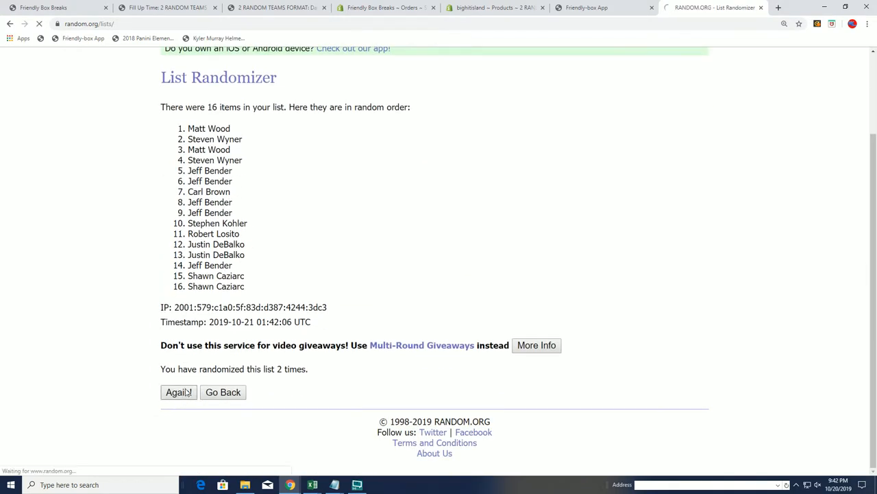
click(182, 396)
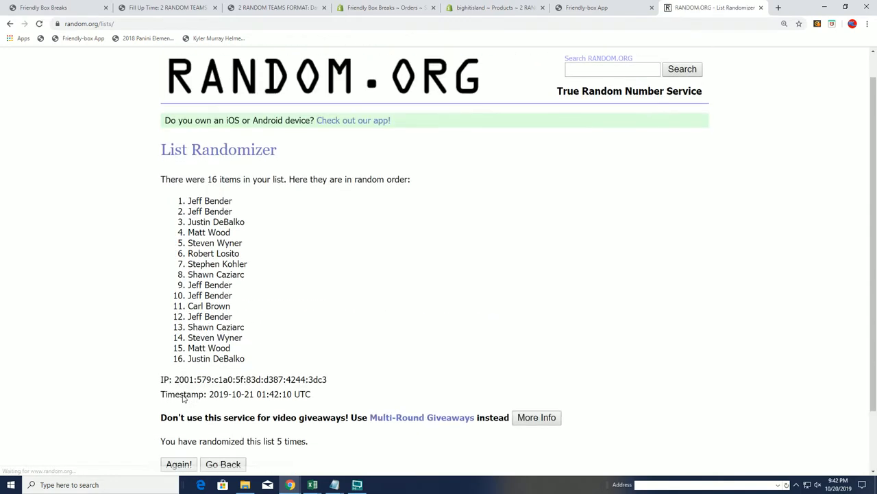
click(185, 393)
click(183, 393)
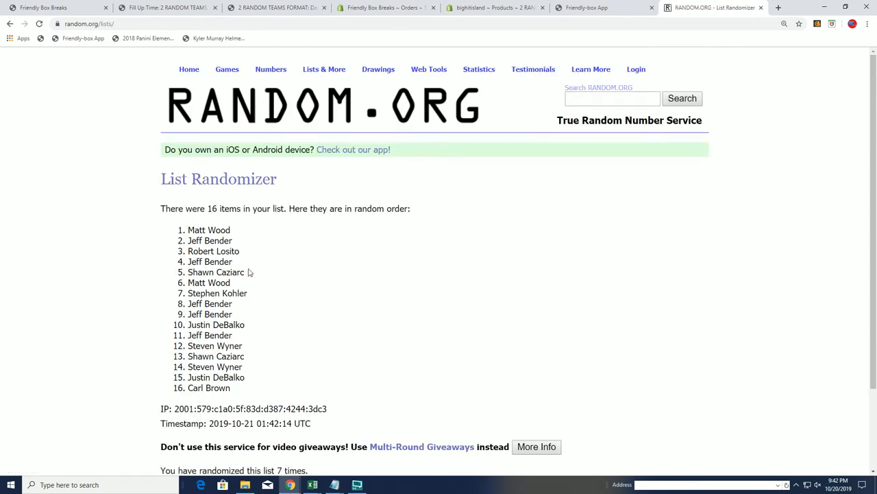
scroll(249, 272, down, 2)
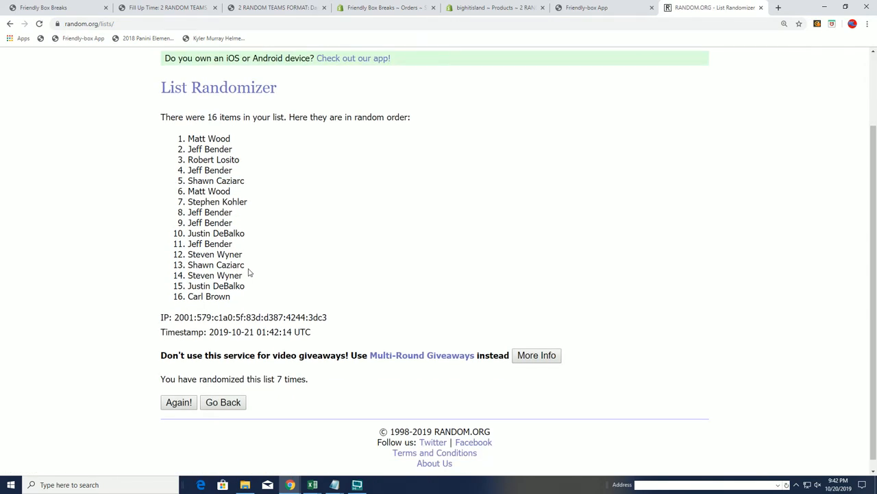